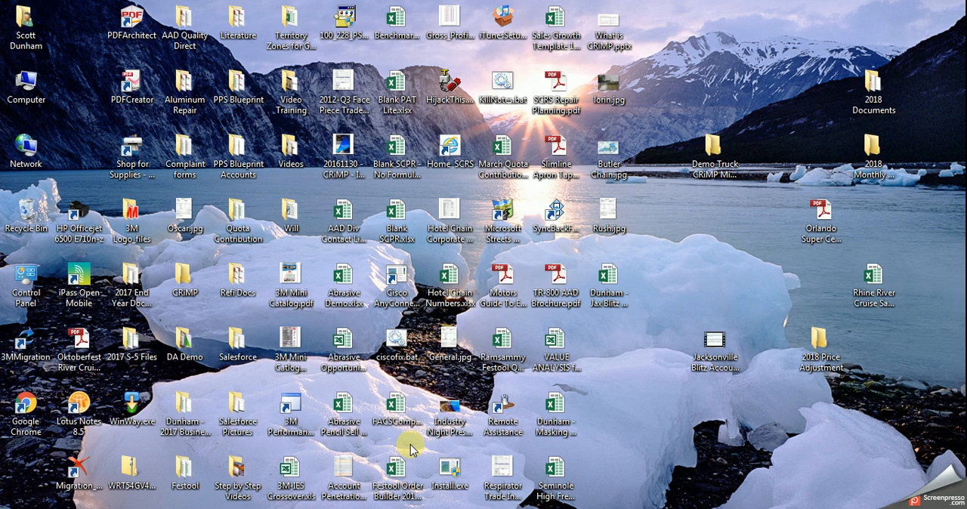
# Switch to Salesforce in Chrome and start a new case in the Sample & Free Goods queue.
pyautogui.click(374, 507)
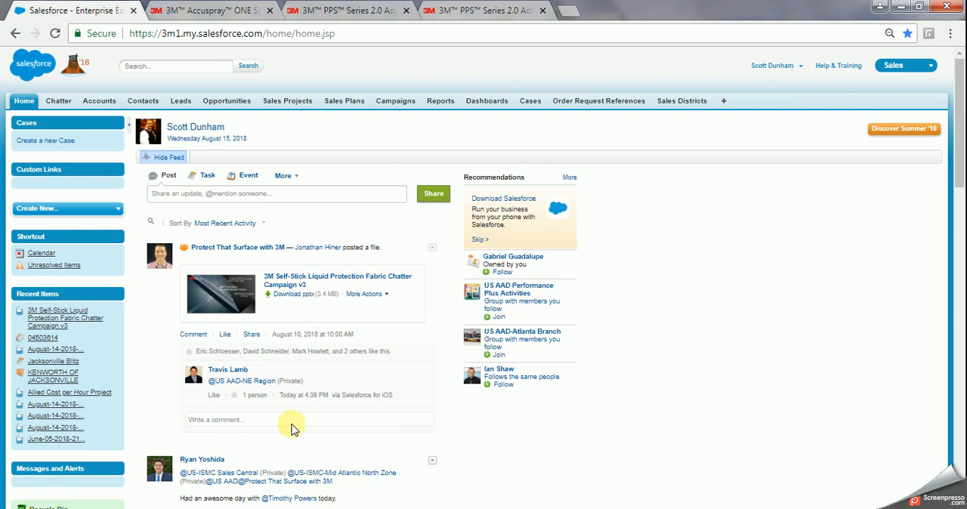
pyautogui.click(43, 146)
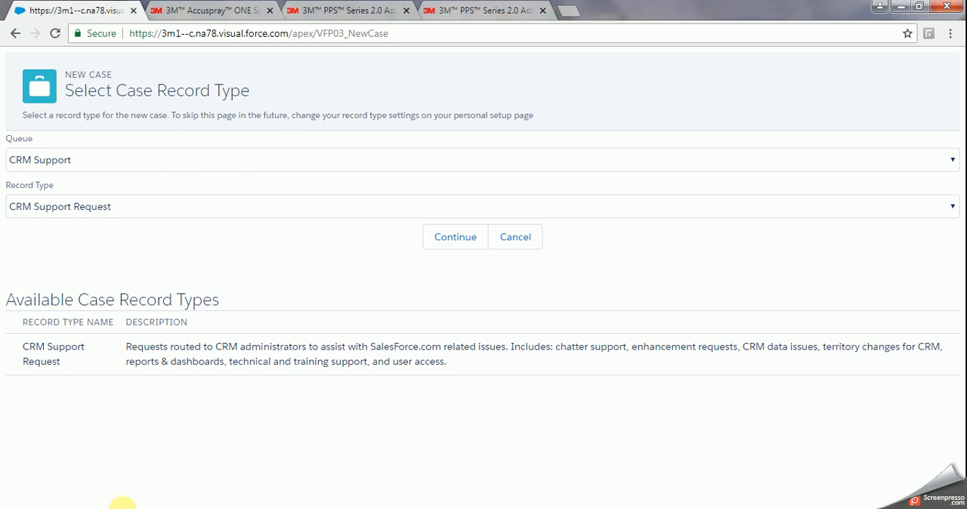
pyautogui.click(292, 161)
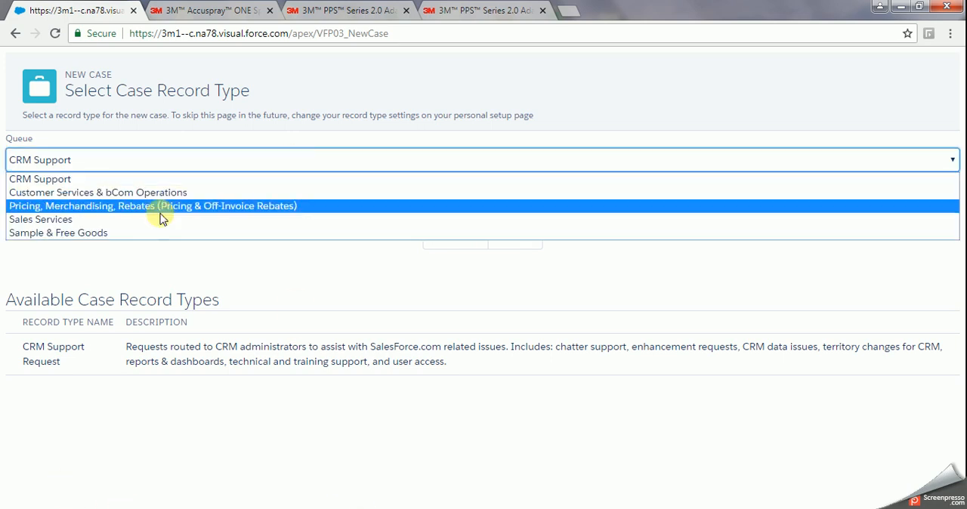
pyautogui.click(59, 234)
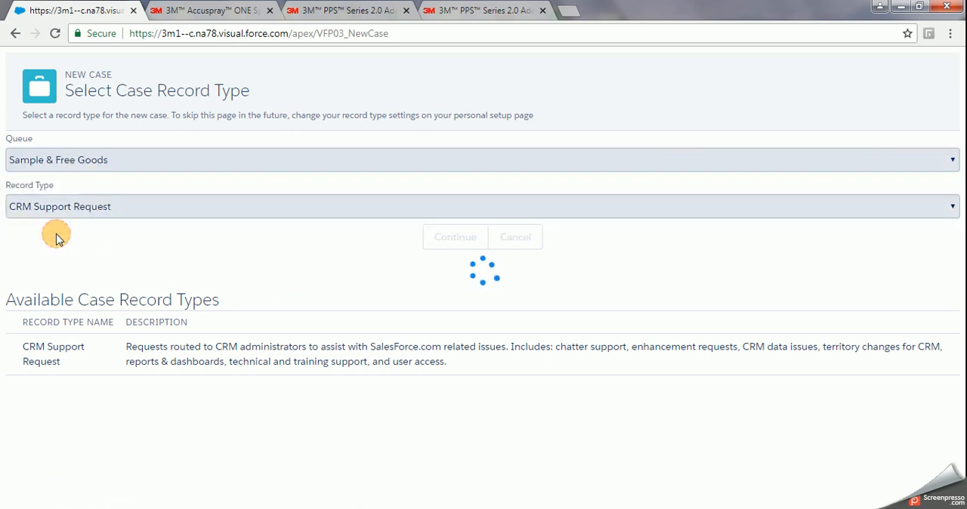
pyautogui.click(451, 237)
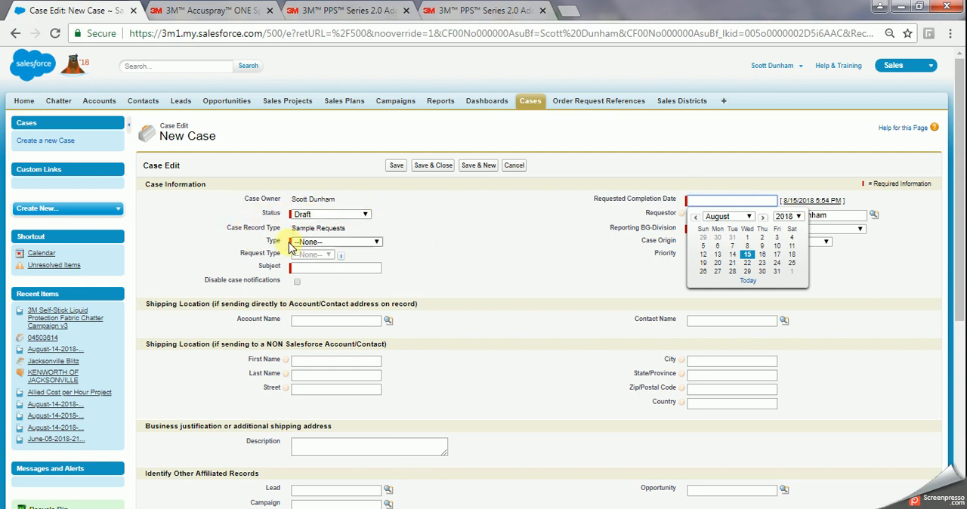
# Set the case type to Send to Field Sales and enter Samples as the subject.
pyautogui.click(378, 242)
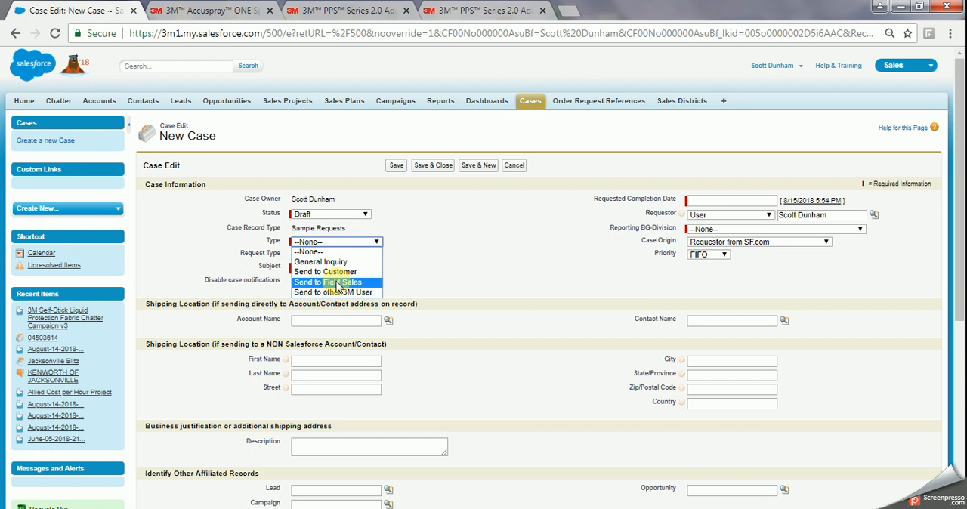
pyautogui.click(337, 283)
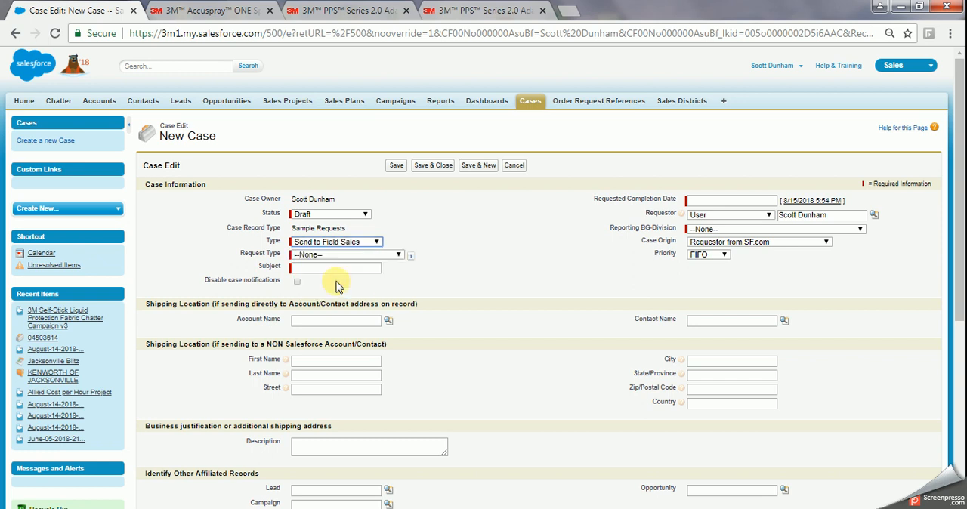
pyautogui.click(339, 268)
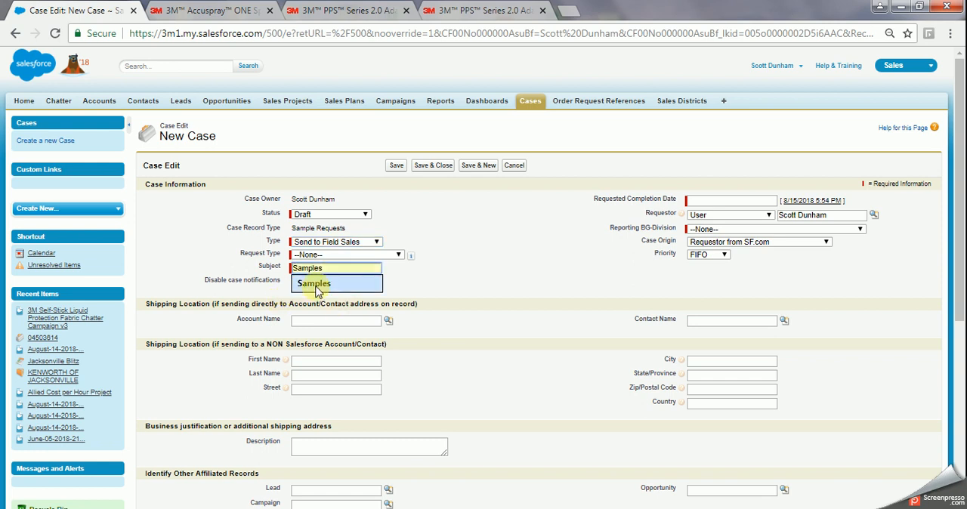
pyautogui.click(316, 291)
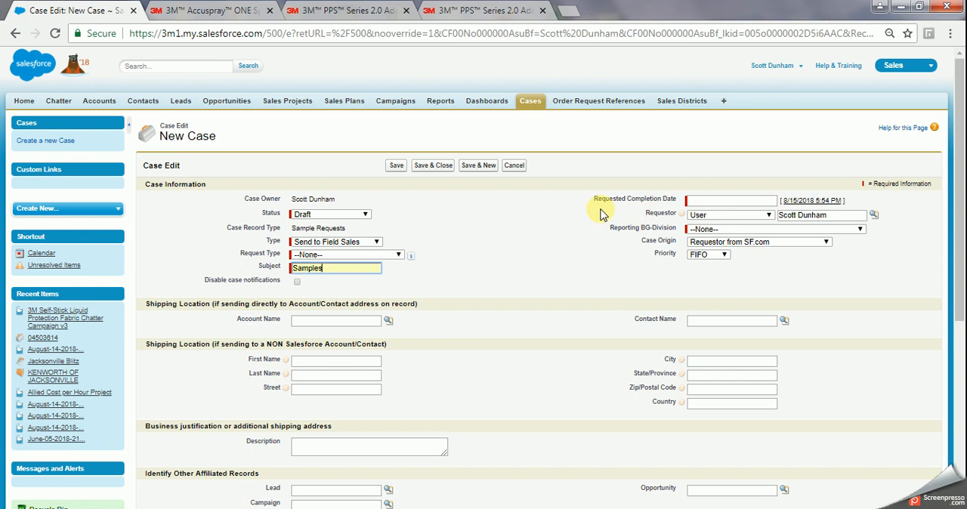
# Set the requested completion date to 8/15/2018 5:54 PM and the reporting BG-division to IBG-AAD-Automotive Aftermarket.
pyautogui.click(819, 203)
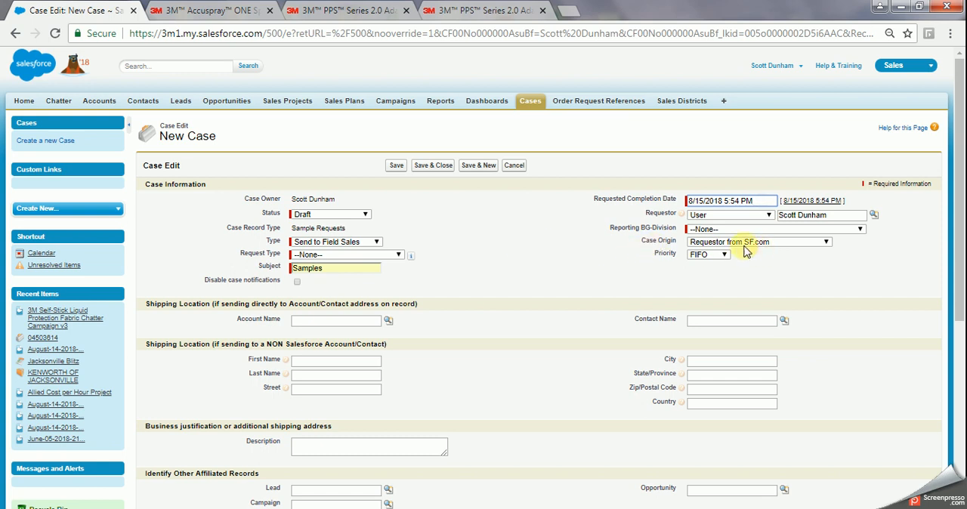
pyautogui.click(704, 229)
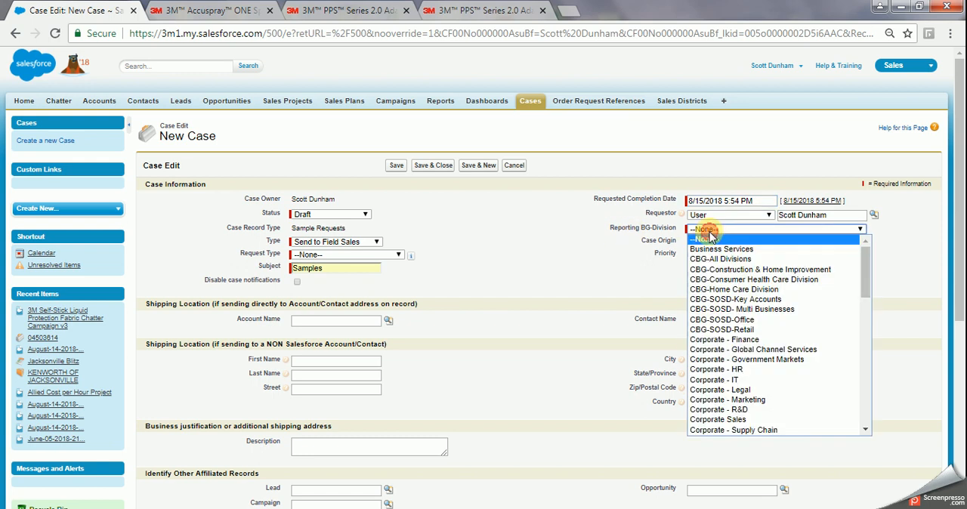
pyautogui.scroll(-8, 805, 323)
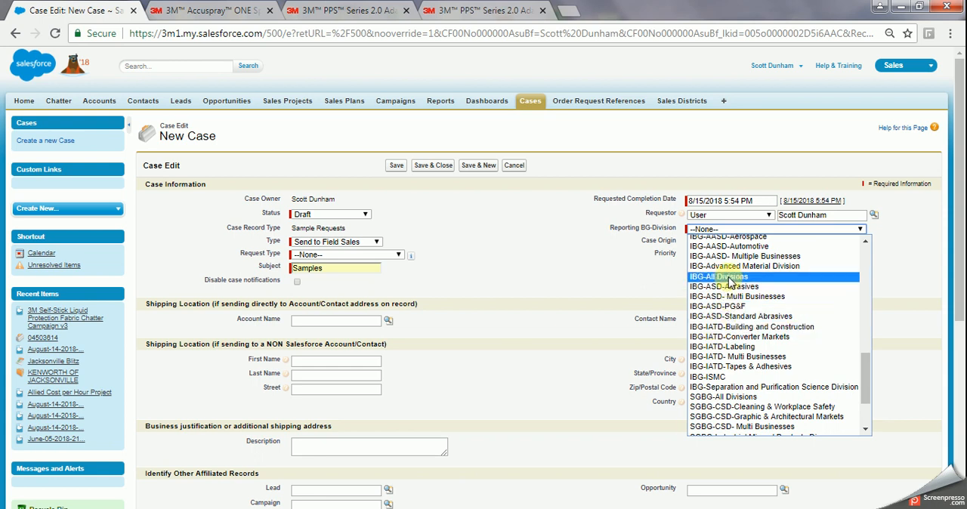
pyautogui.scroll(3, 710, 279)
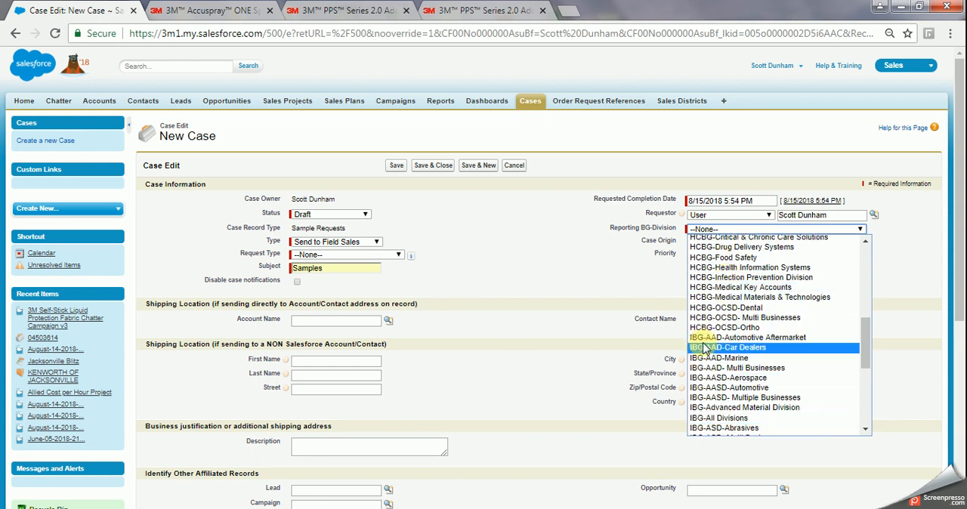
pyautogui.click(748, 340)
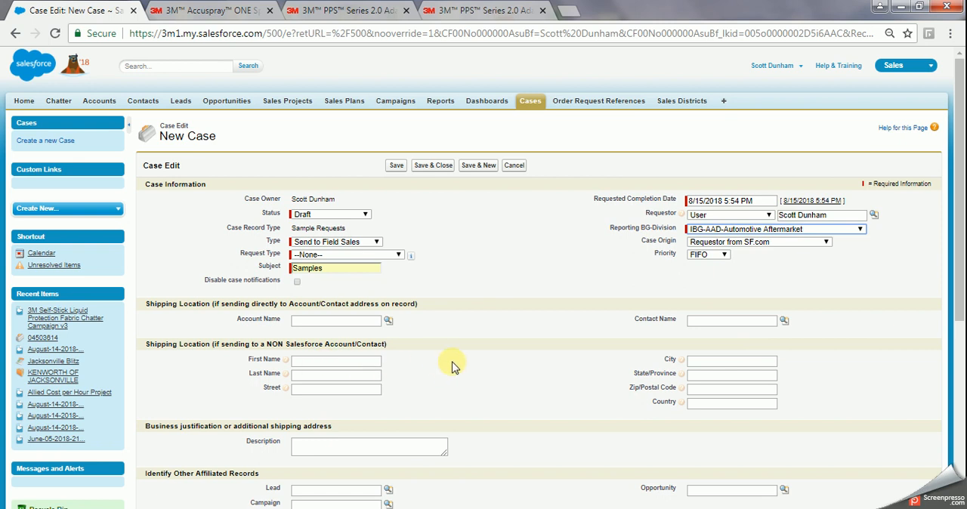
# Fill in the recipient's first name, last name and full address under the non-Salesforce shipping location.
pyautogui.click(351, 362)
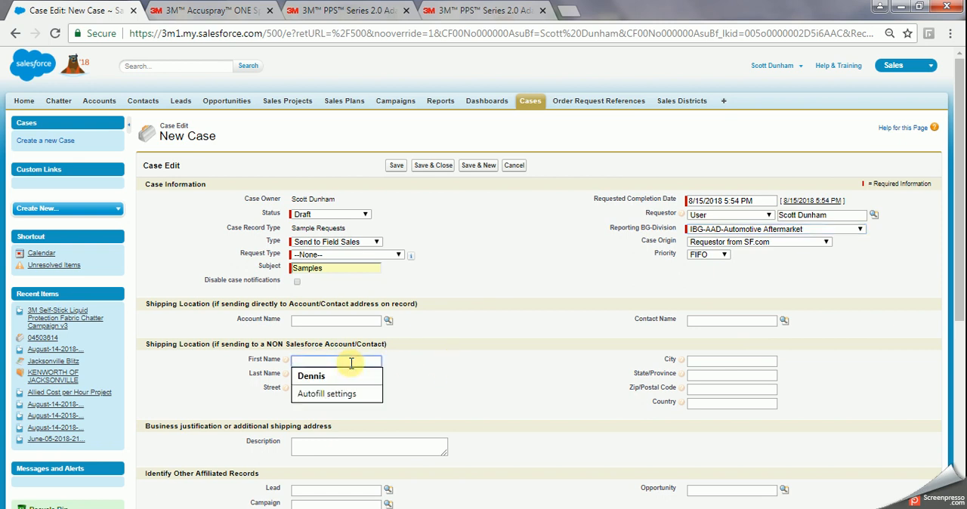
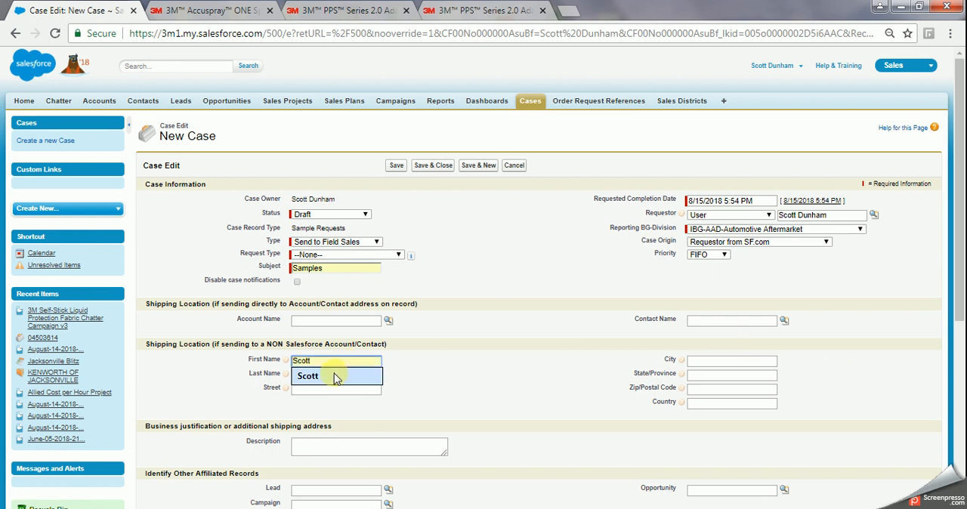
pyautogui.click(310, 376)
pyautogui.click(337, 380)
pyautogui.click(318, 392)
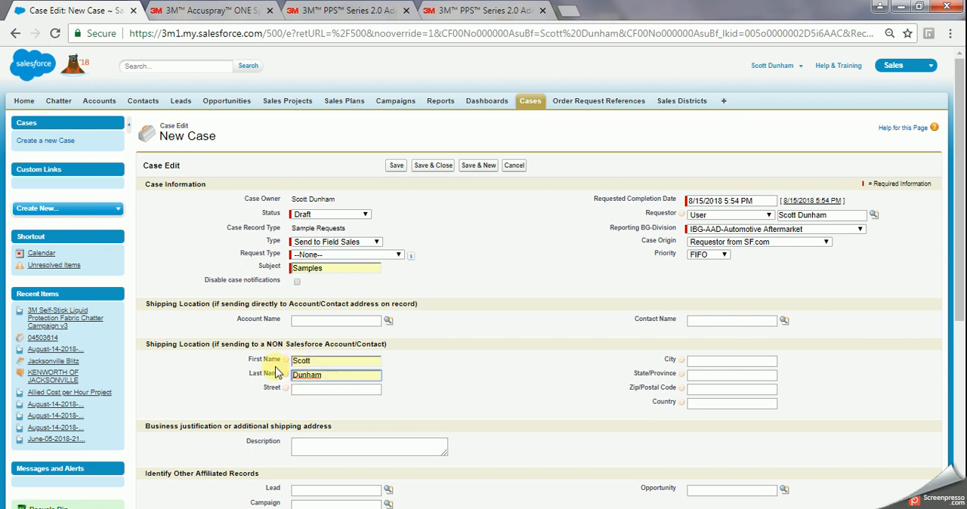
pyautogui.click(330, 389)
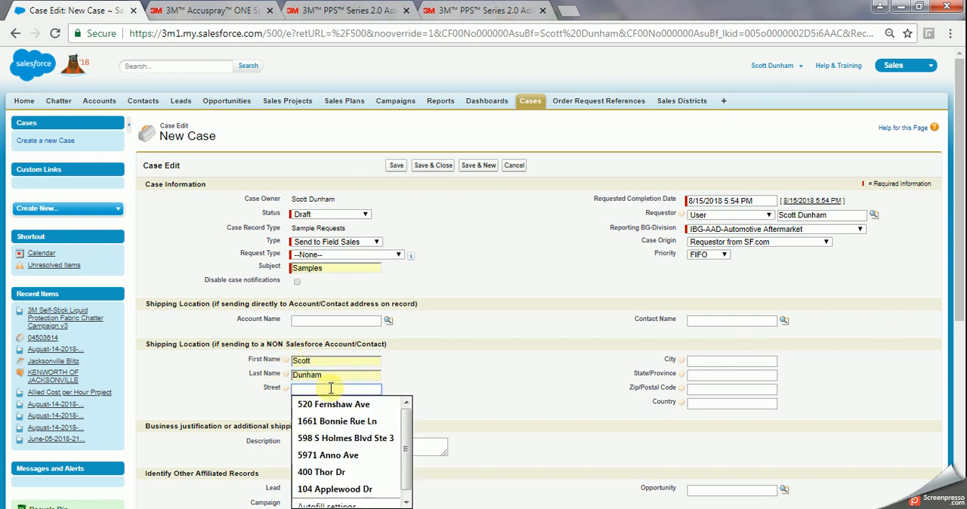
pyautogui.click(333, 404)
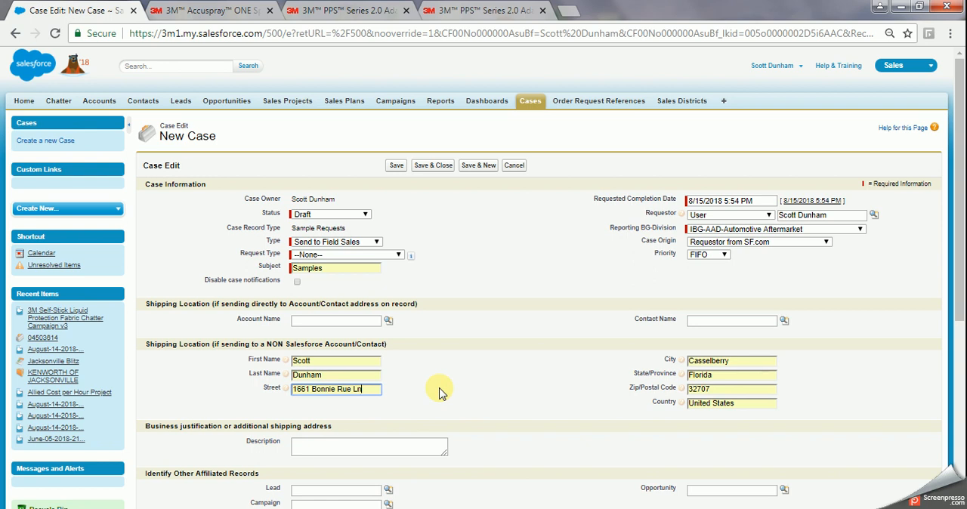
# Look up the Albert Kemperle - Orlando account and one of its contacts as the on-record shipping location.
pyautogui.click(388, 322)
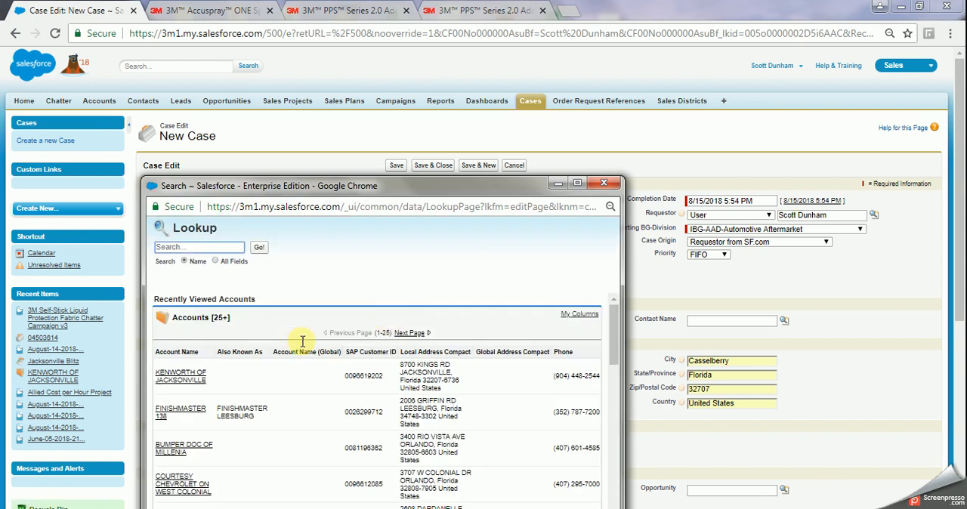
pyautogui.scroll(-2, 249, 408)
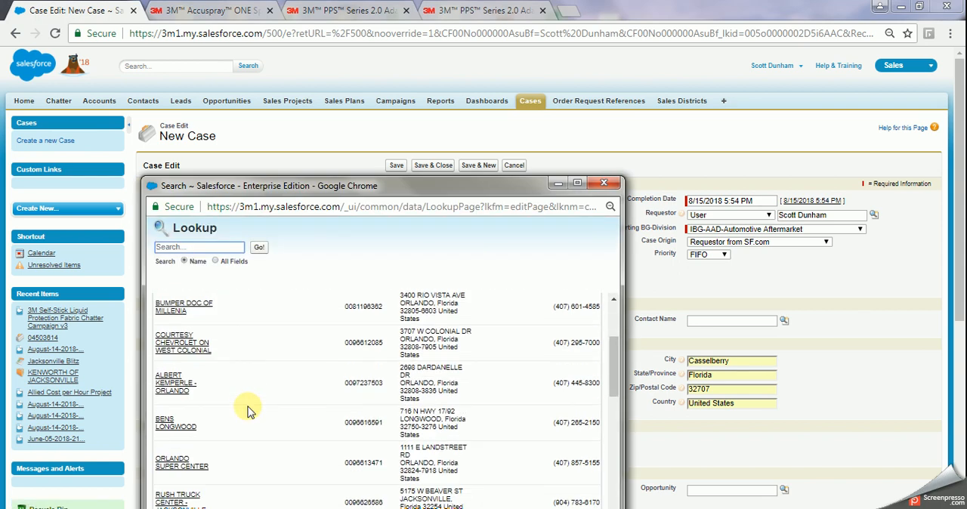
pyautogui.click(176, 387)
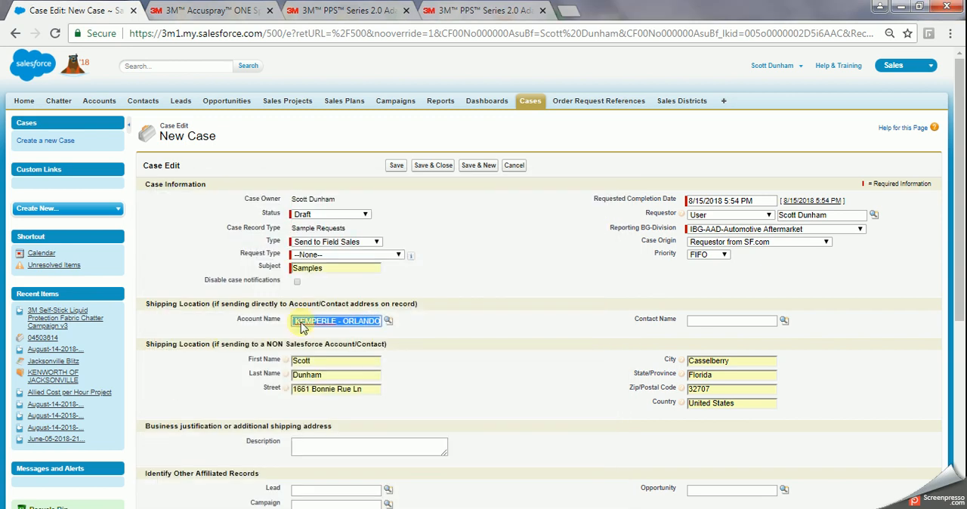
pyautogui.click(785, 323)
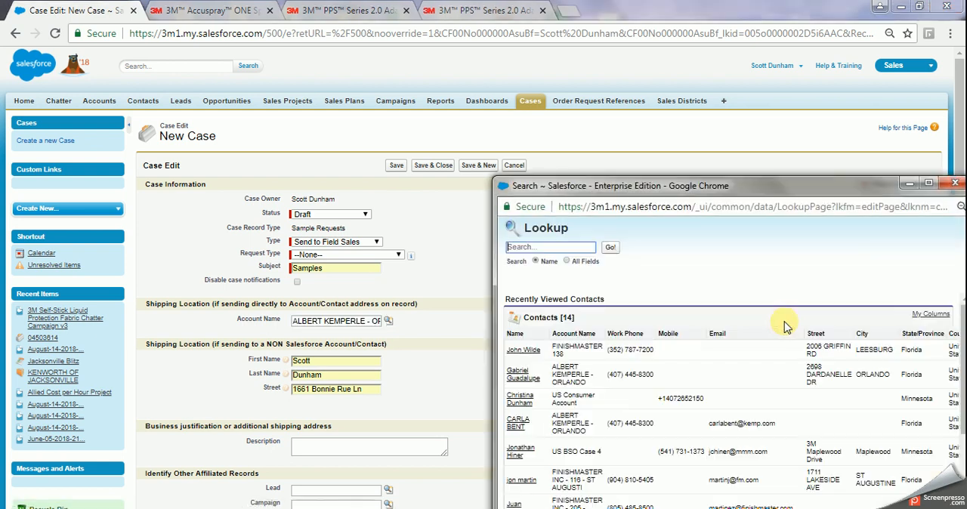
pyautogui.click(520, 378)
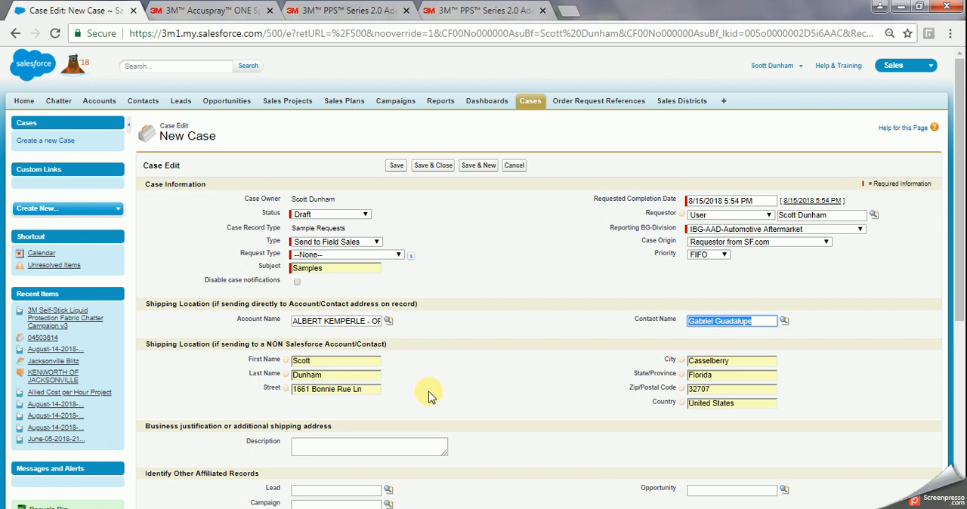
# Clear the contact name and the account name from the on-record shipping location.
pyautogui.click(767, 323)
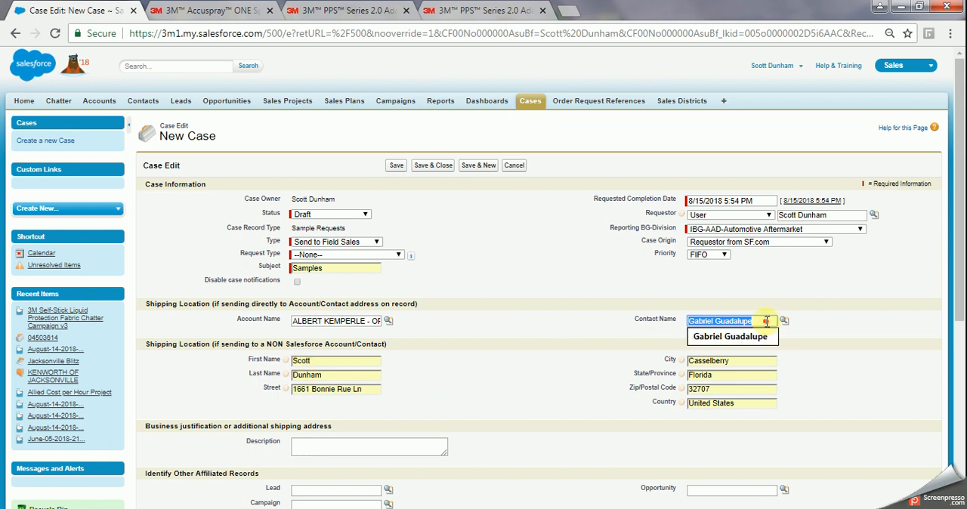
pyautogui.press('BackSpace')
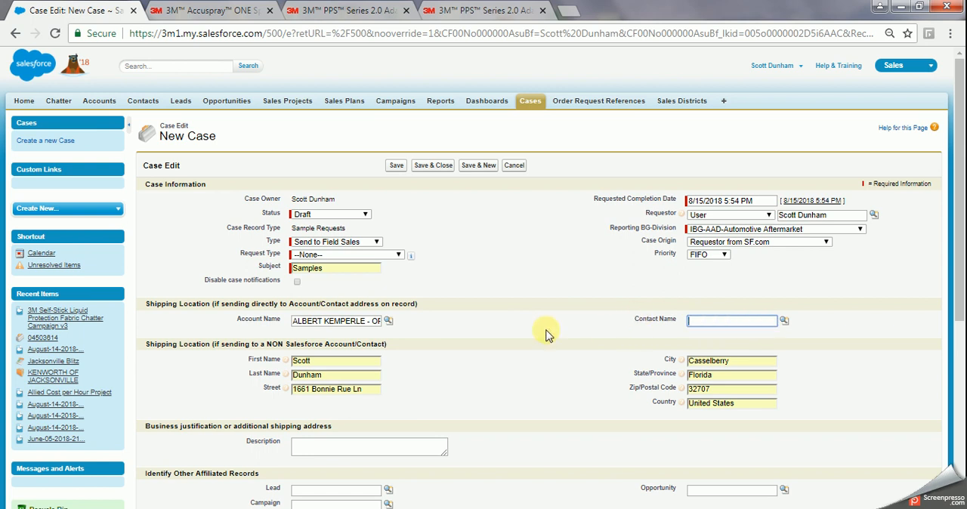
pyautogui.click(373, 321)
pyautogui.hotkey('ctrl', 'a')
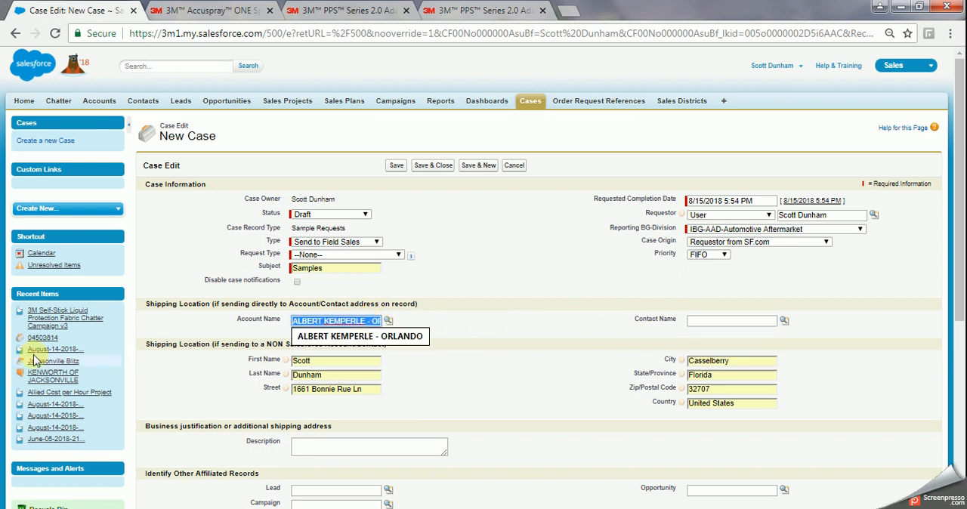
pyautogui.press('BackSpace')
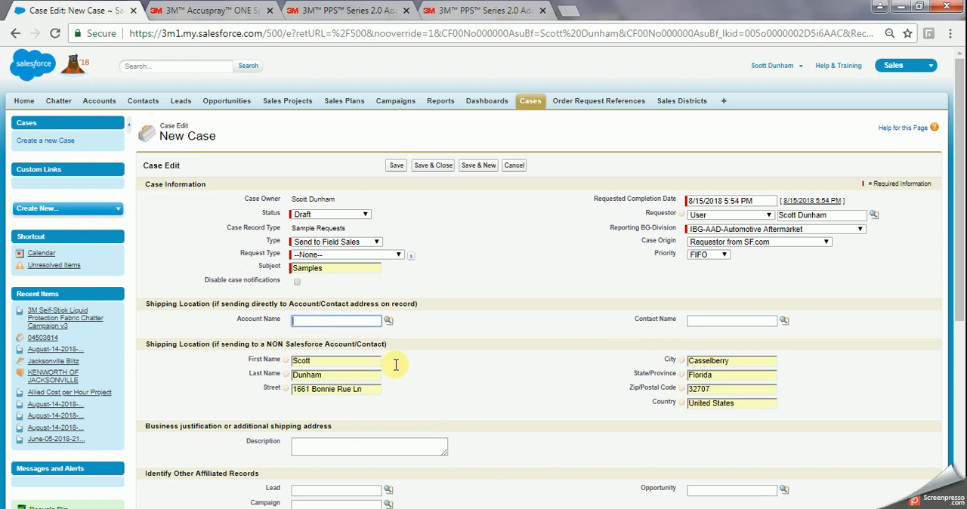
# Check the remaining sections of the new case form and try to save the case.
pyautogui.scroll(-2, 480, 374)
pyautogui.scroll(-2, 481, 374)
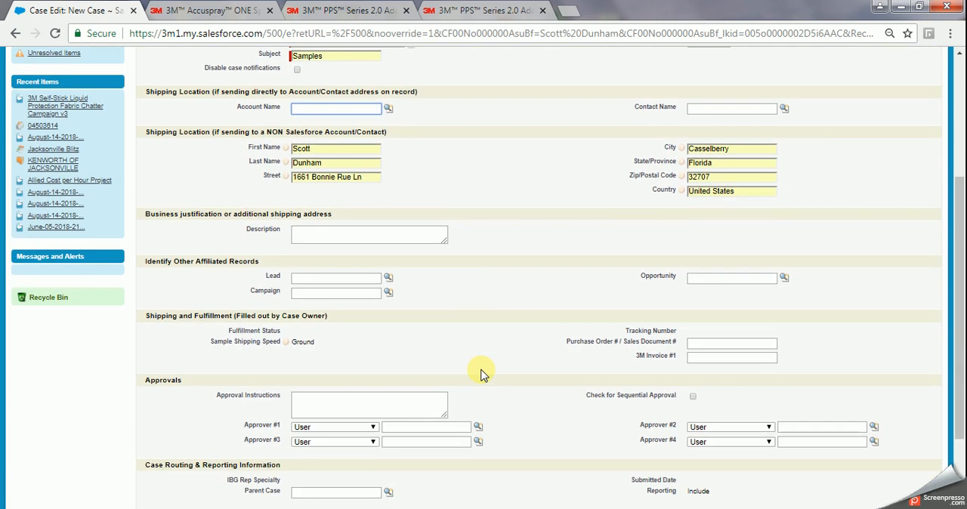
pyautogui.scroll(3, 484, 374)
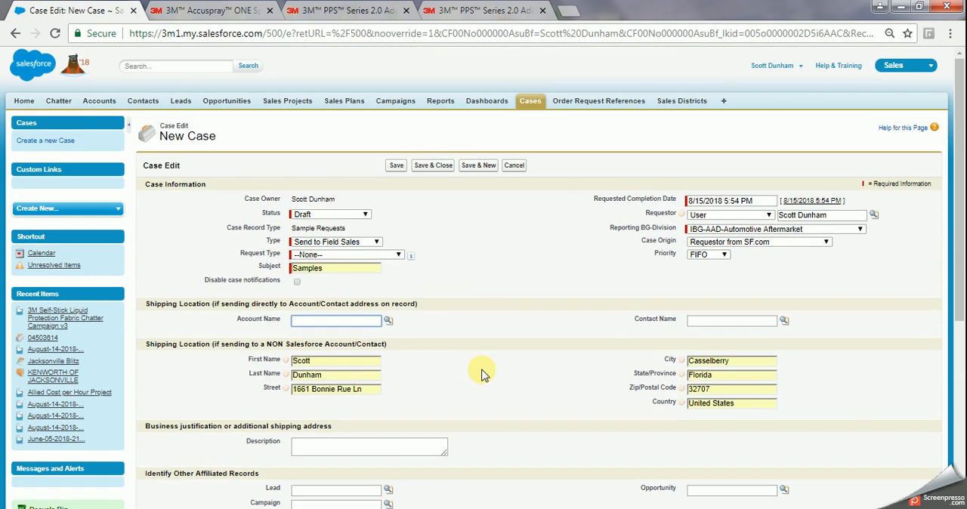
pyautogui.click(396, 166)
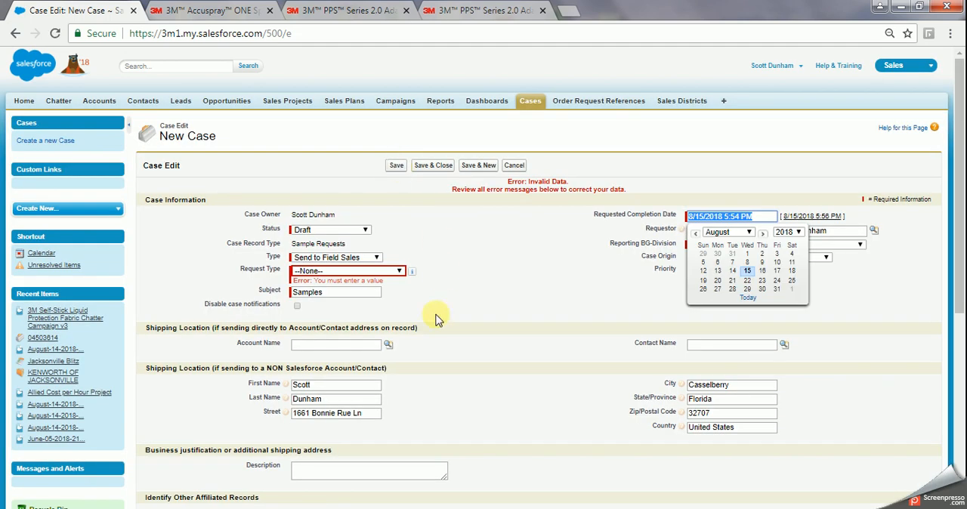
# Set the case's request type to Other and save the case.
pyautogui.click(399, 272)
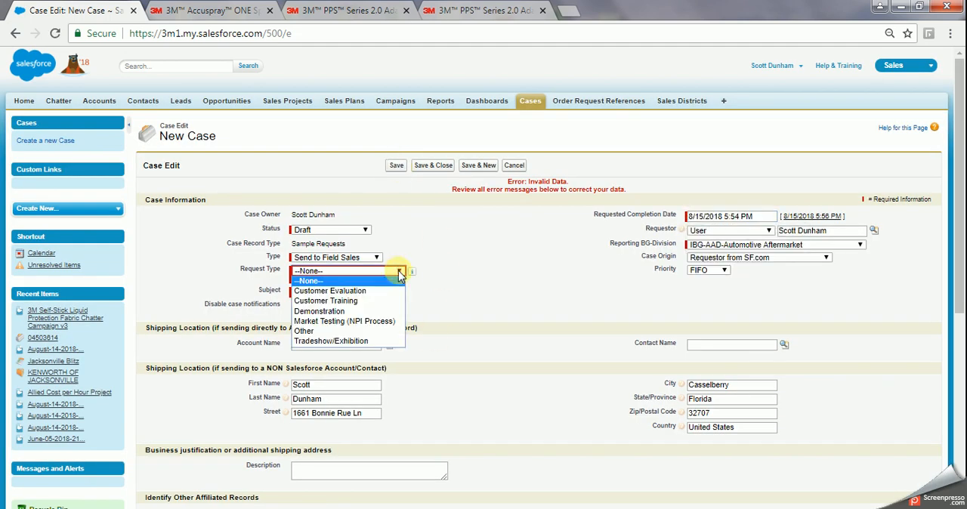
pyautogui.click(307, 330)
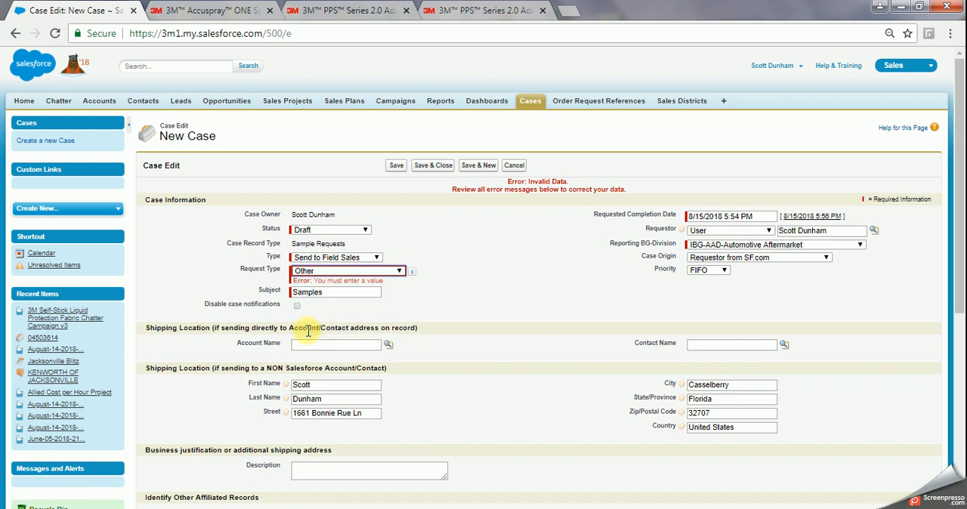
pyautogui.click(396, 165)
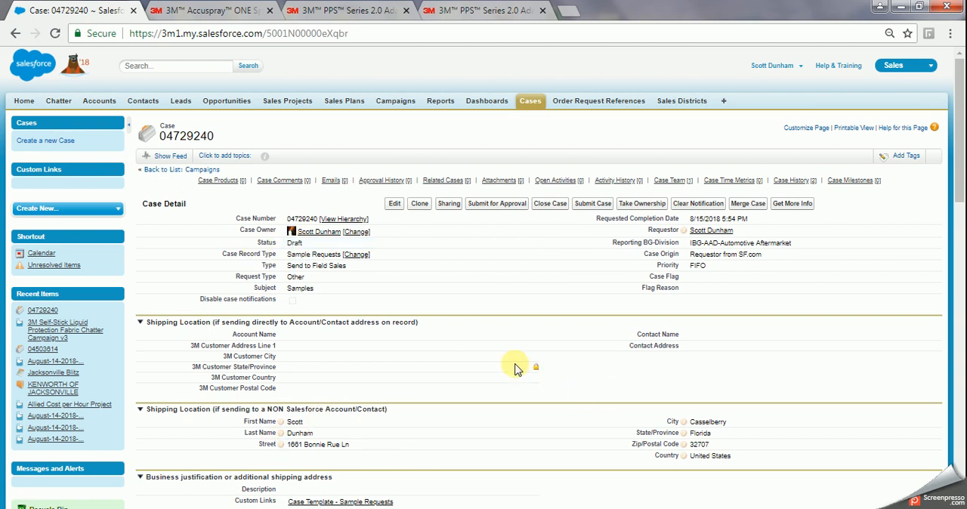
pyautogui.scroll(-4, 399, 336)
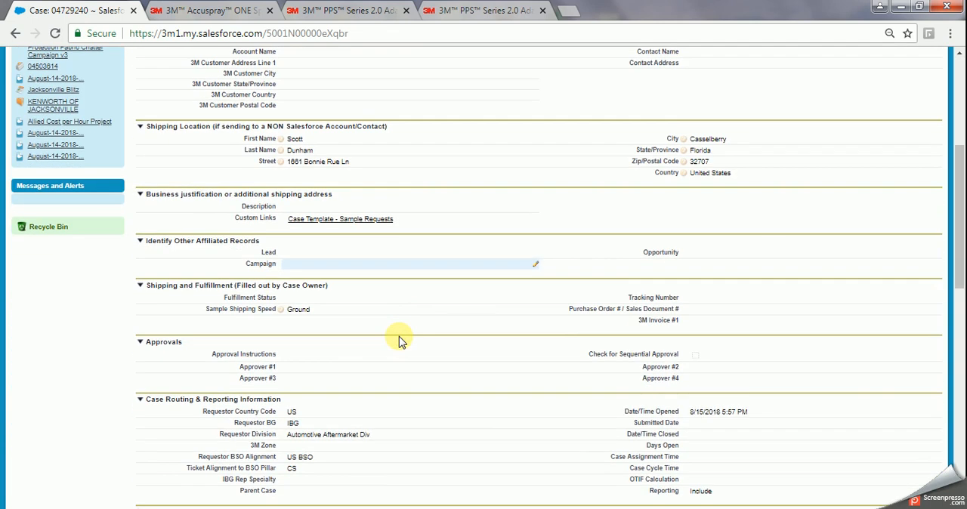
# Add a comment to the case stating the SAP account number and save it.
pyautogui.scroll(-4, 399, 336)
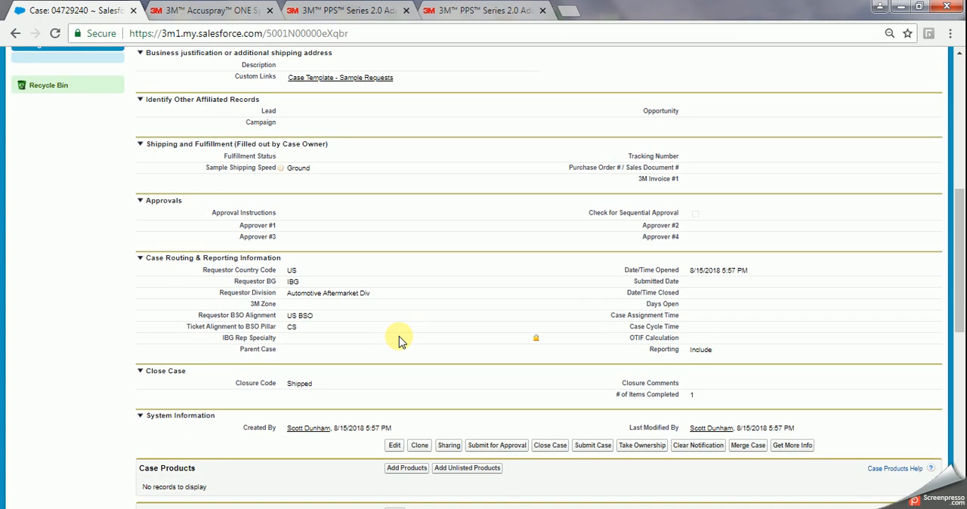
pyautogui.scroll(-1, 399, 341)
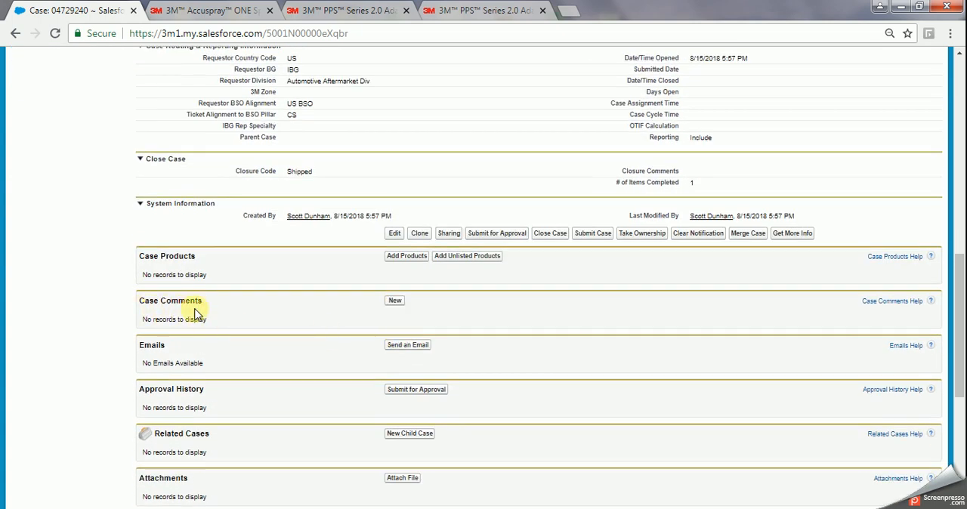
pyautogui.click(396, 302)
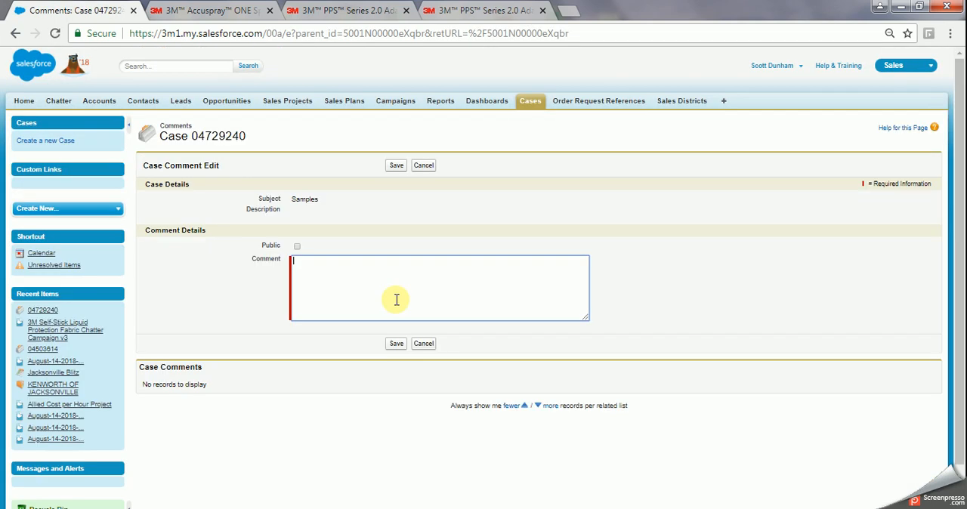
pyautogui.click(396, 344)
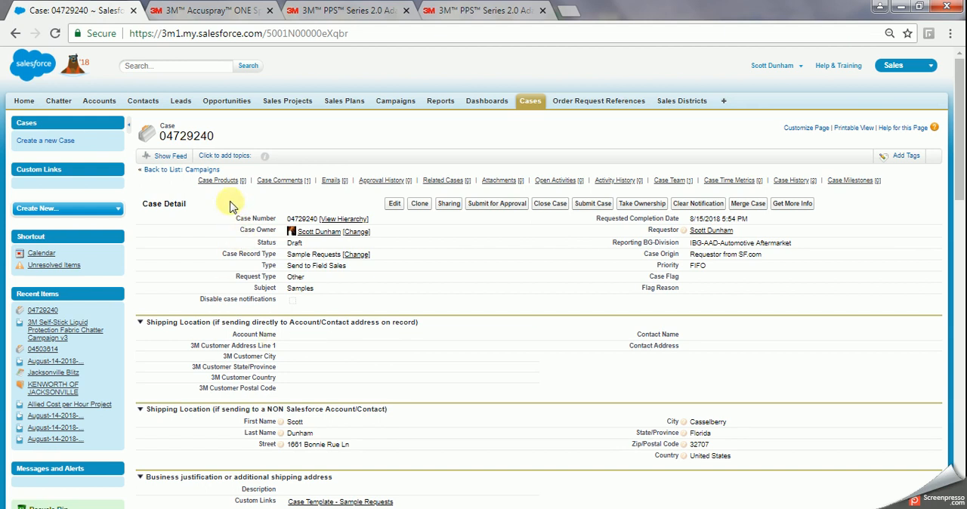
# Start adding listed products to the case and set the price book to US IBG AAD - Order Requests.
pyautogui.moveTo(224, 185)
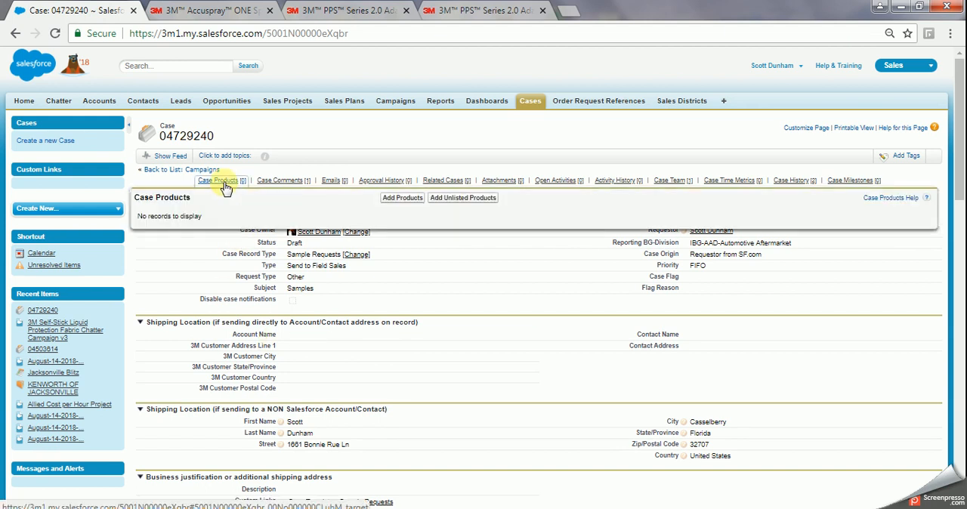
pyautogui.click(397, 201)
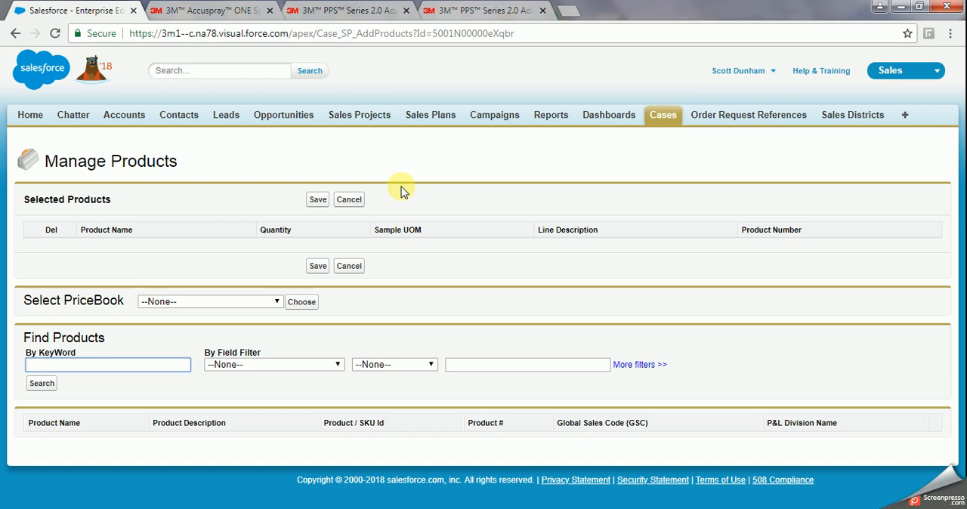
pyautogui.click(277, 303)
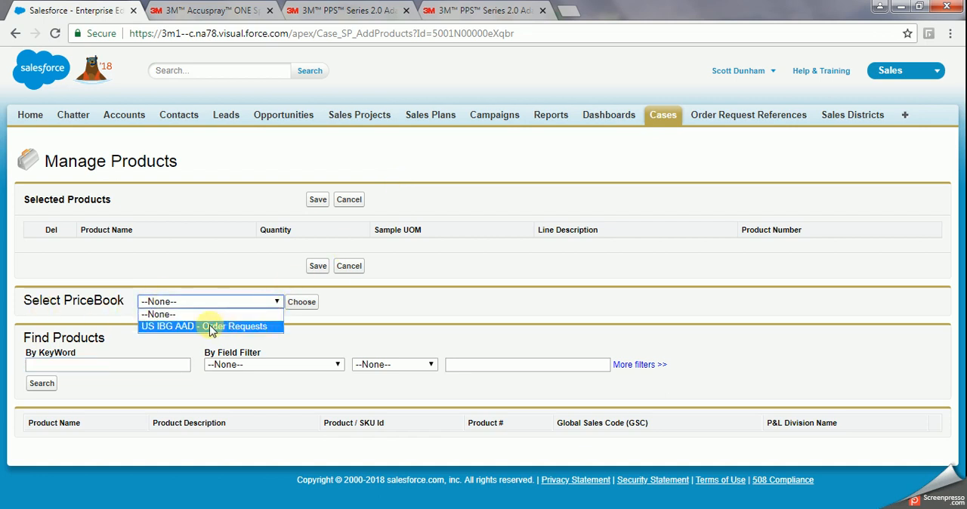
pyautogui.click(211, 327)
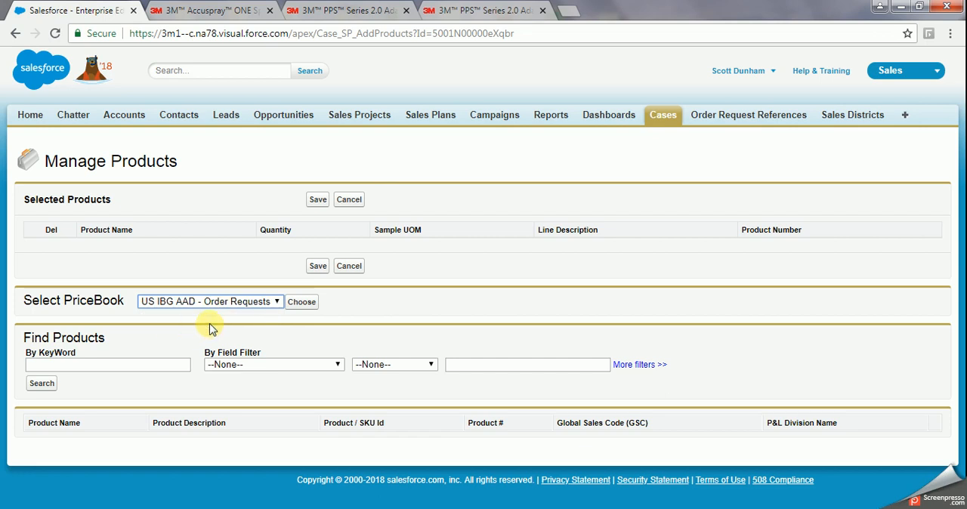
# Search the products by keyword 16528.
pyautogui.click(83, 363)
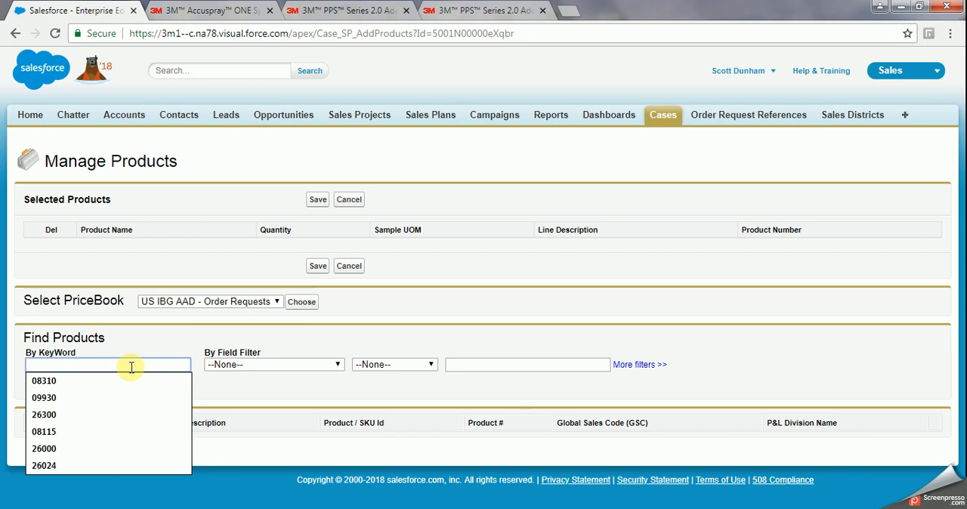
pyautogui.write('16528')
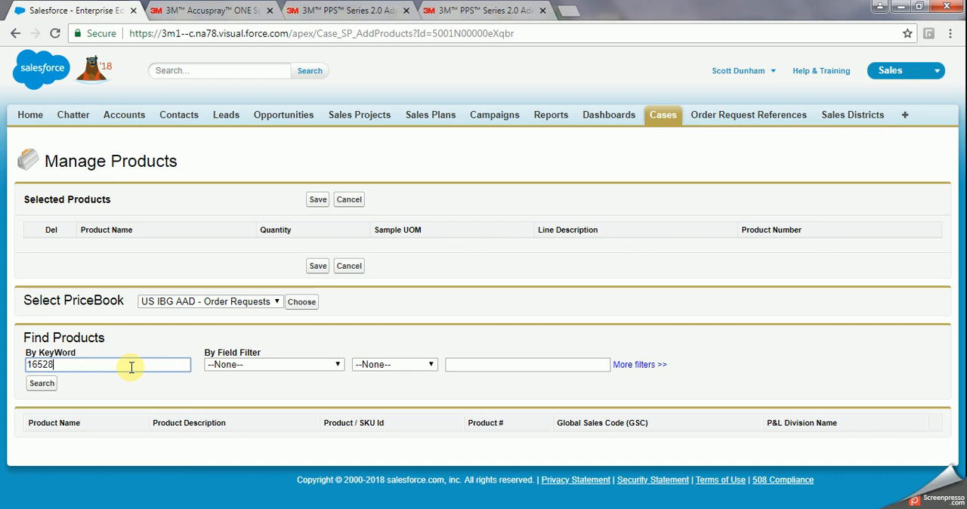
pyautogui.press('Return')
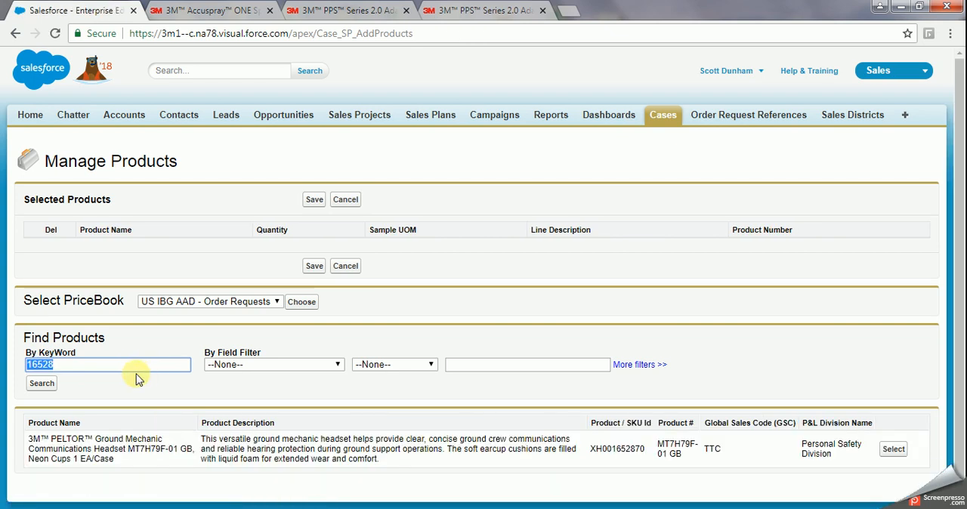
pyautogui.moveTo(38, 364); pyautogui.dragTo(0, 366)
pyautogui.click(69, 364)
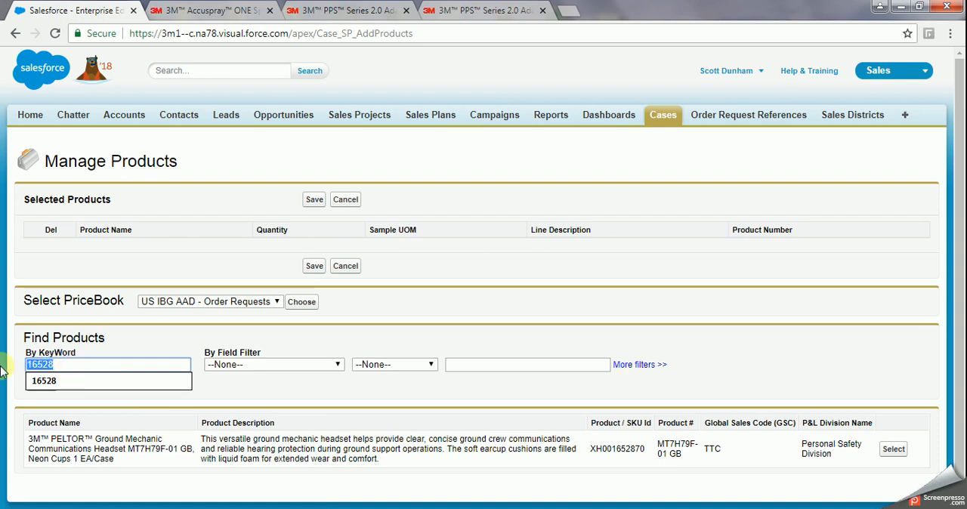
pyautogui.write('16578')
pyautogui.press('Return')
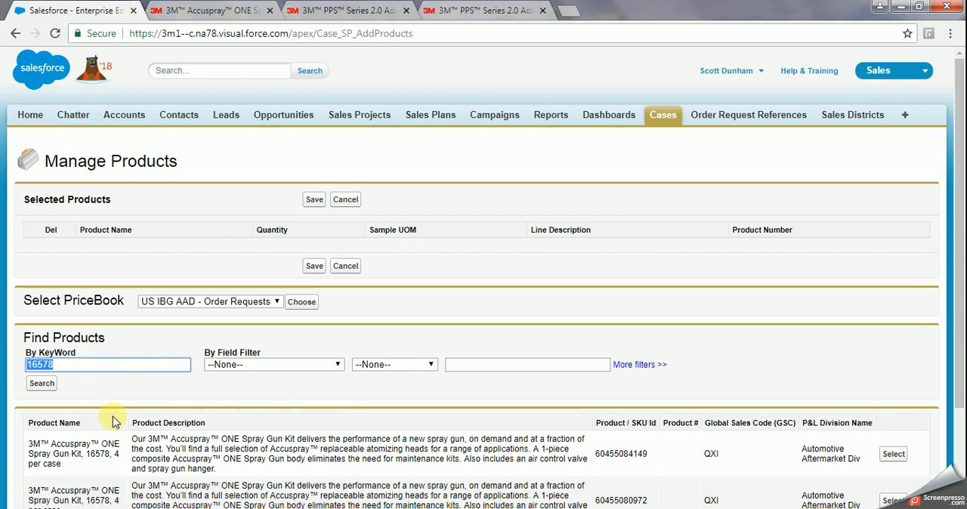
pyautogui.scroll(-1, 114, 424)
pyautogui.scroll(-1, 112, 423)
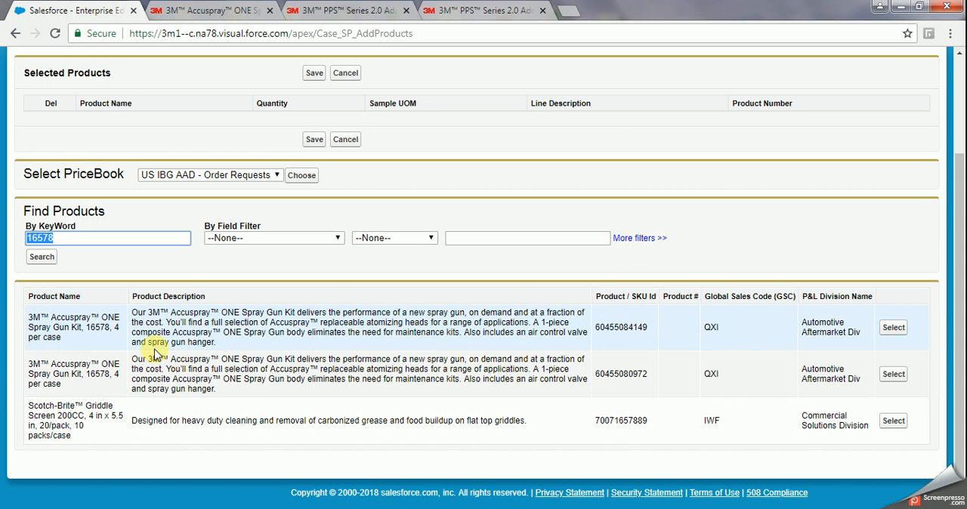
pyautogui.click(892, 374)
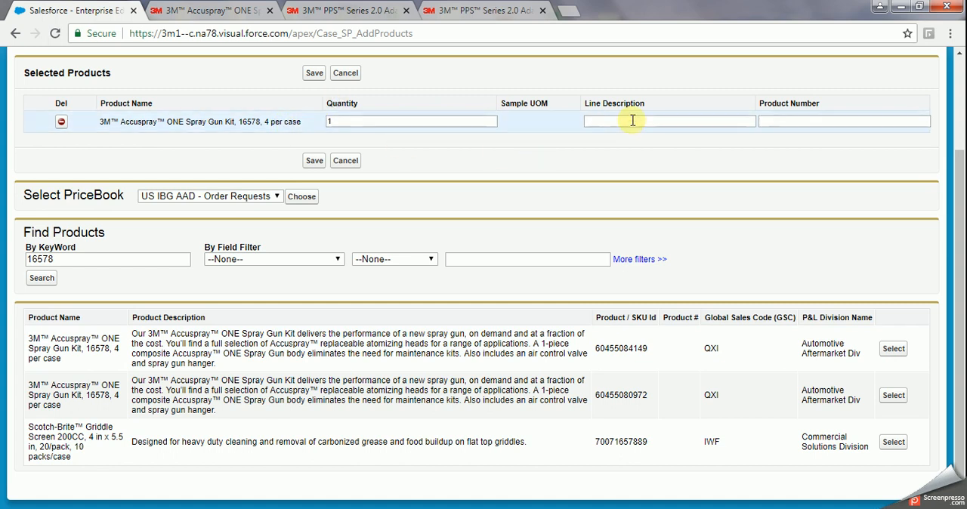
pyautogui.click(607, 120)
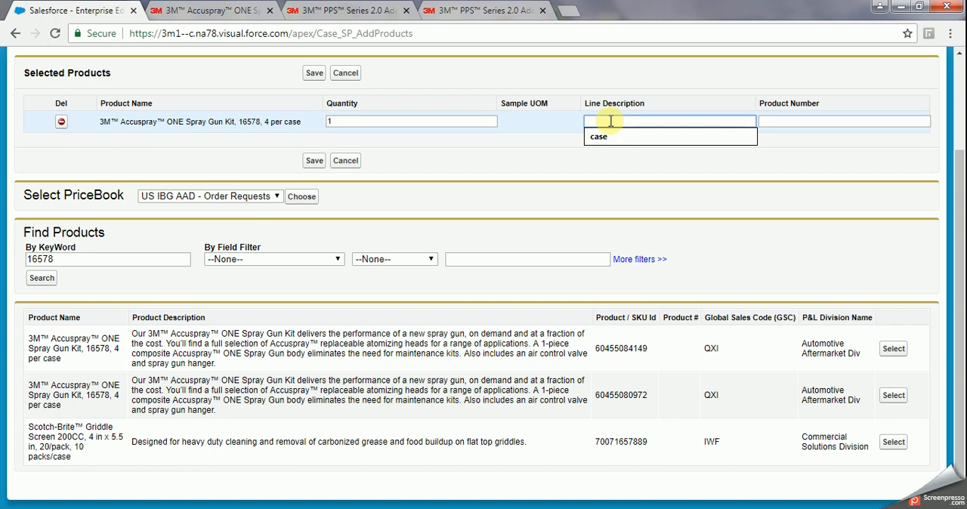
pyautogui.write('ea')
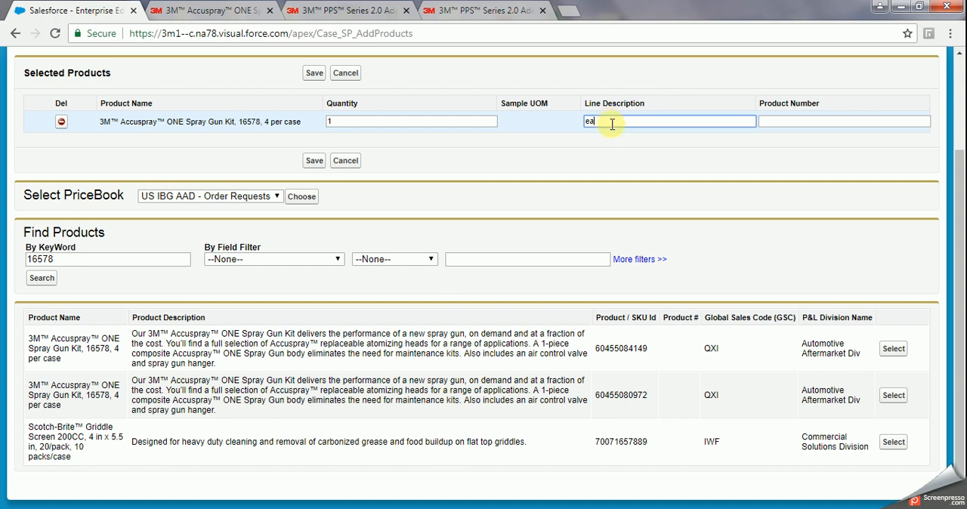
# Search the products by keyword 26130.
pyautogui.click(52, 260)
pyautogui.moveTo(52, 259); pyautogui.dragTo(11, 259)
pyautogui.click(240, 279)
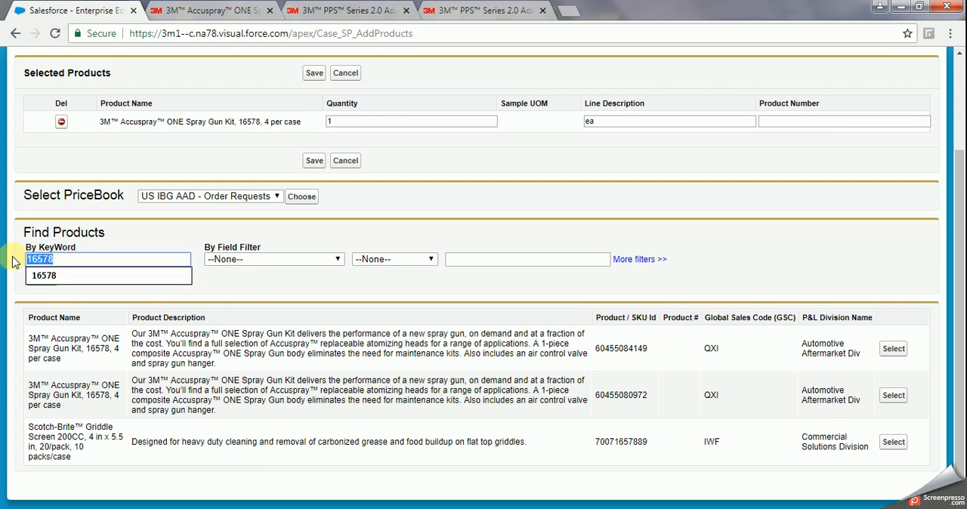
pyautogui.write('26130')
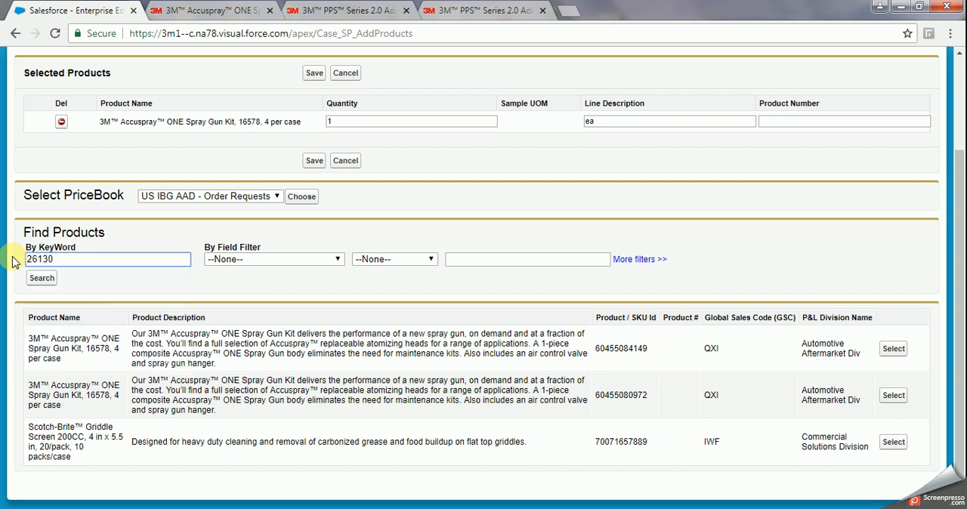
pyautogui.click(43, 280)
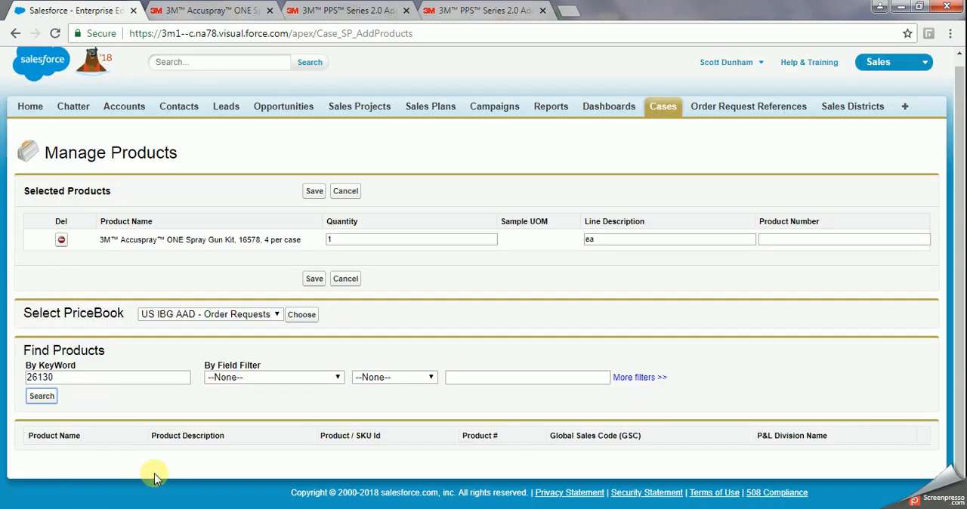
# Search the products by keyword 26000, then save the selected spray gun kit to the case.
pyautogui.doubleClick(61, 377)
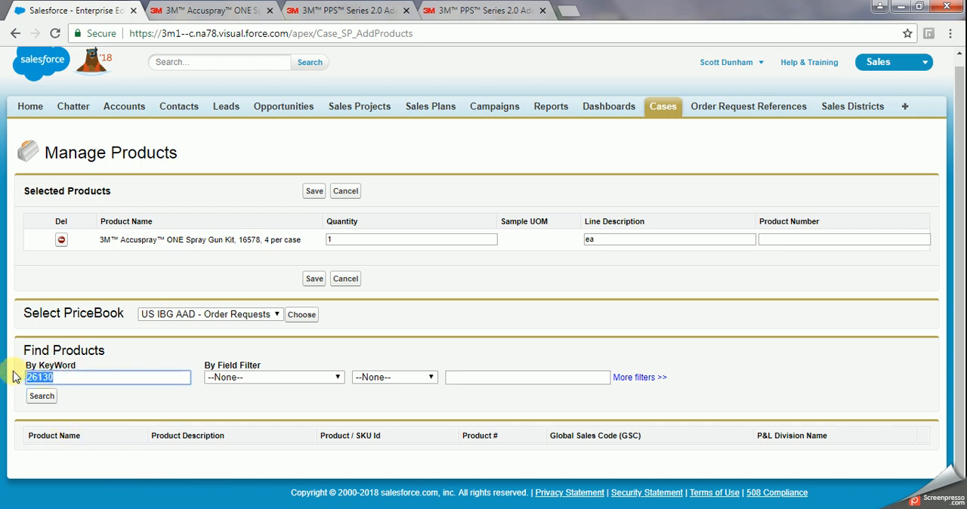
pyautogui.write('26000')
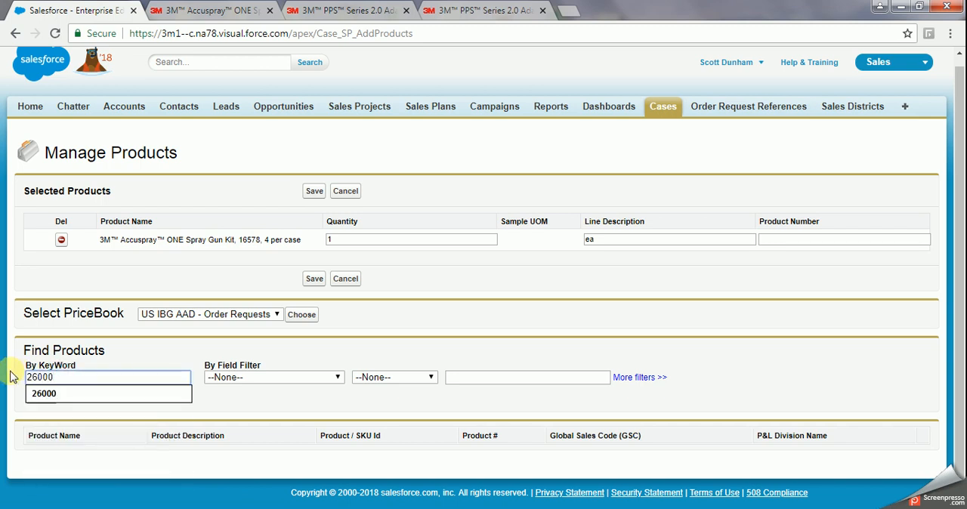
pyautogui.click(253, 404)
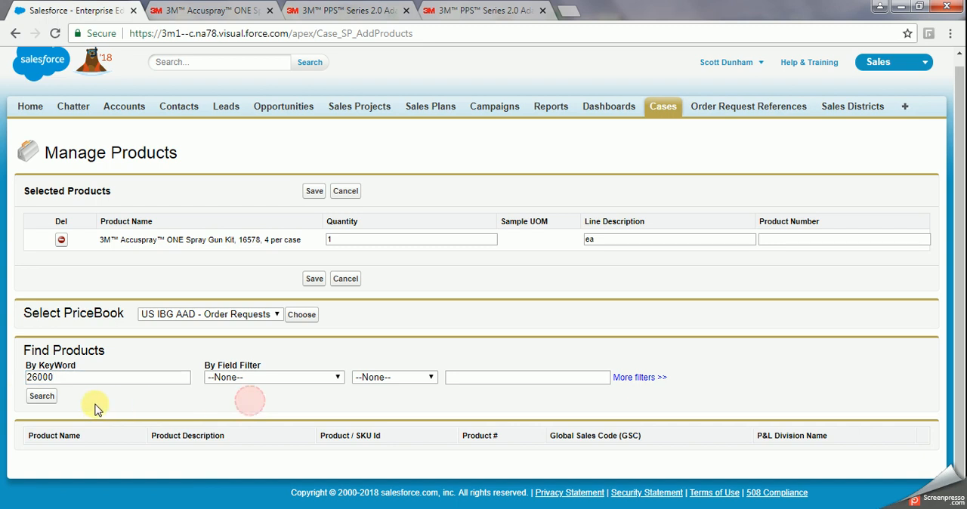
pyautogui.click(43, 397)
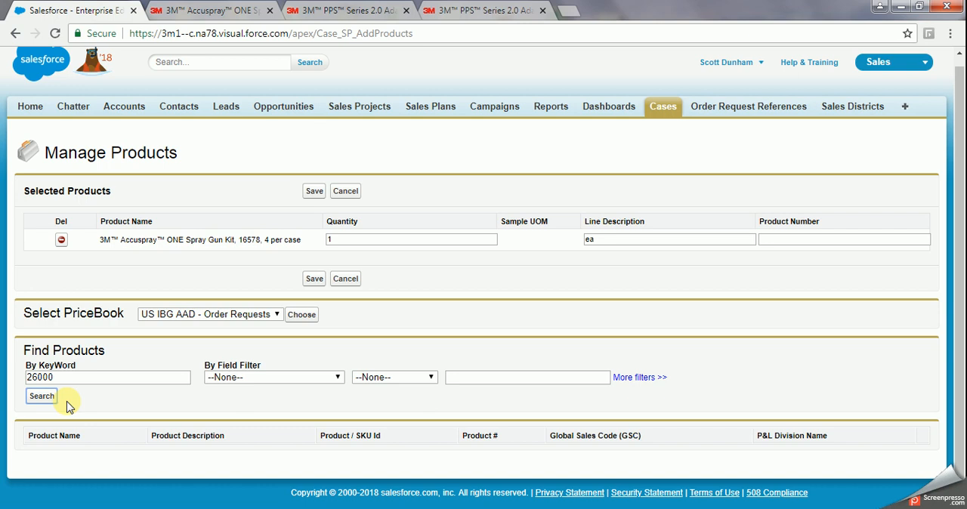
pyautogui.click(314, 193)
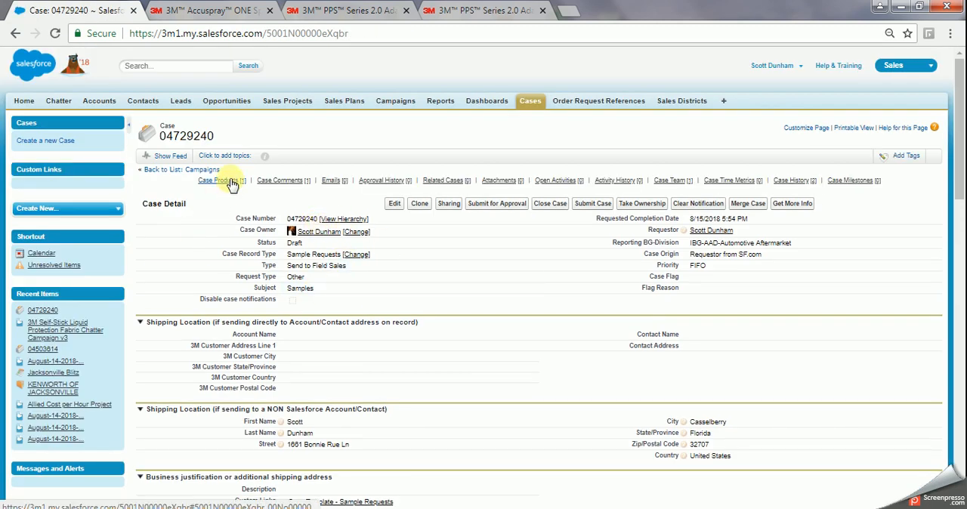
# Start adding an unlisted product to the case and name it PPS 2.0 Adapter #S32.
pyautogui.moveTo(230, 185)
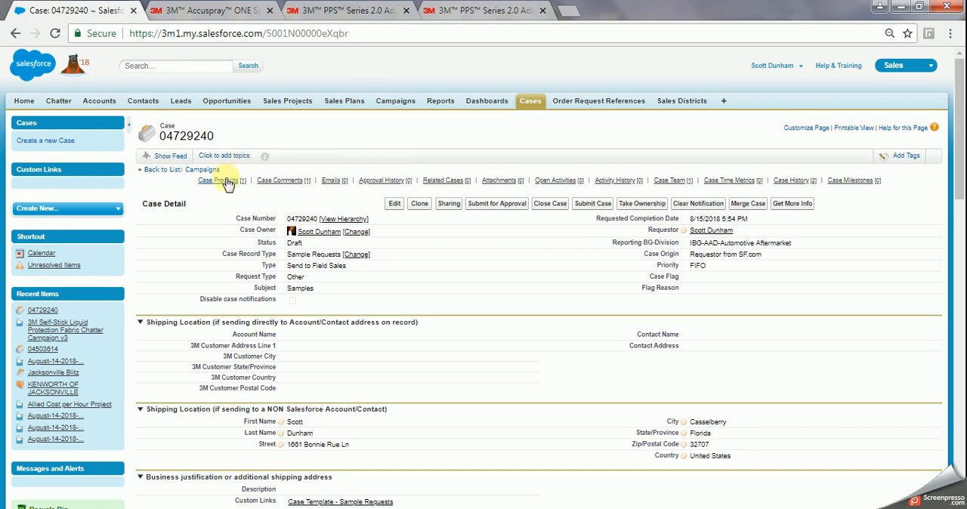
pyautogui.moveTo(228, 185)
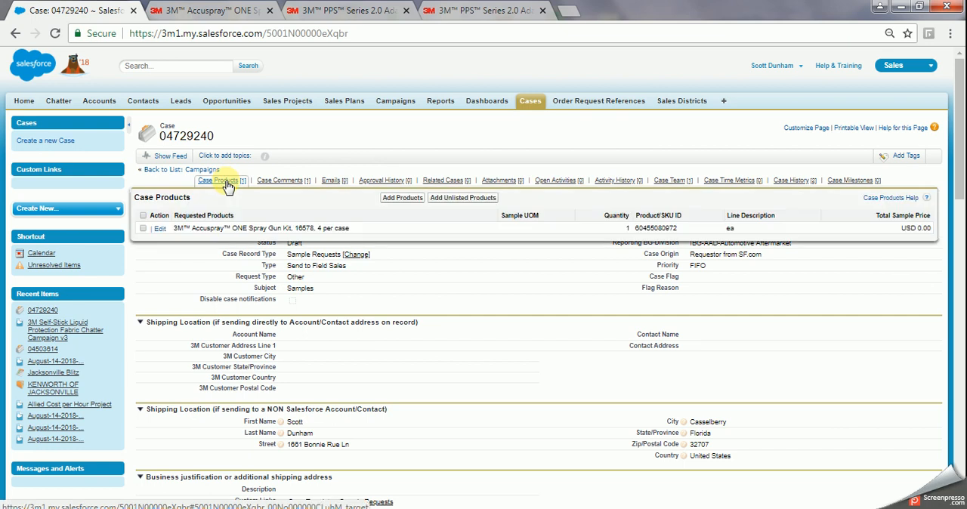
pyautogui.click(455, 201)
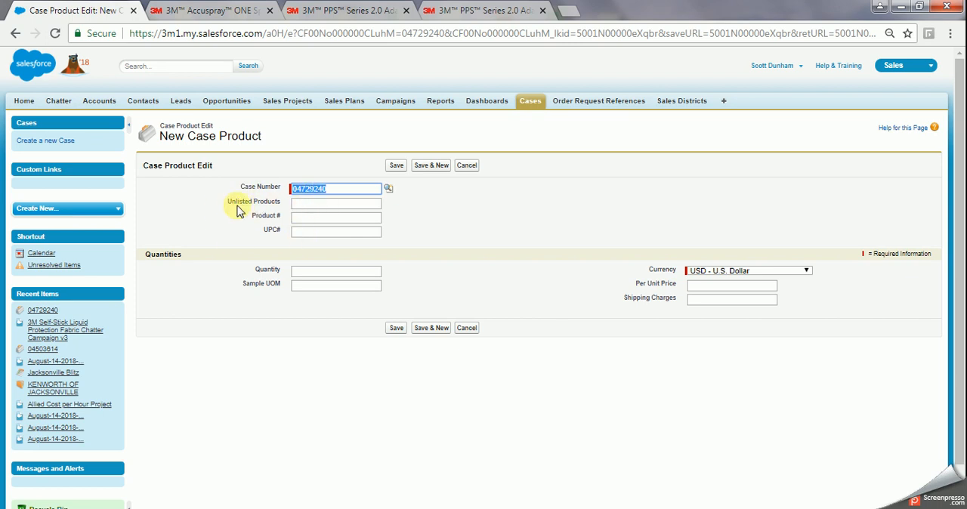
pyautogui.click(302, 204)
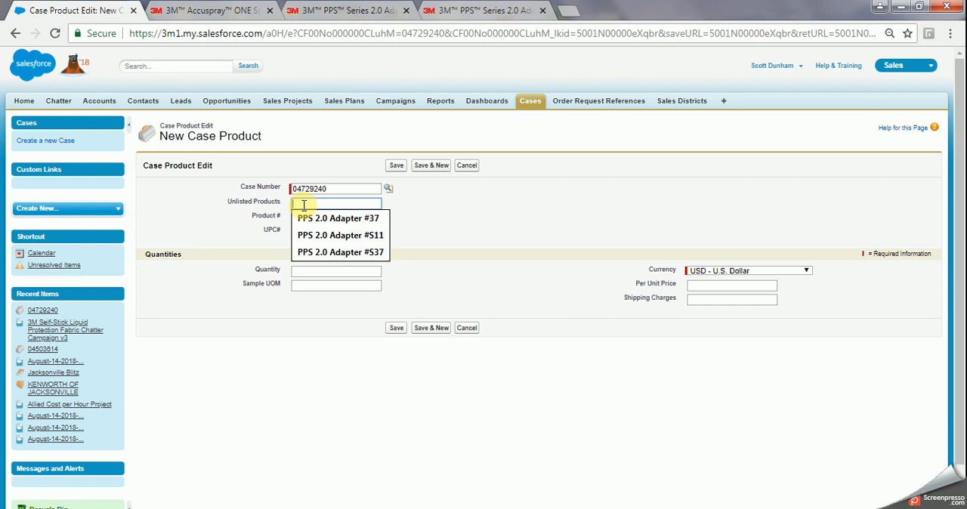
pyautogui.write('PPS 2.0 Adapter #S')
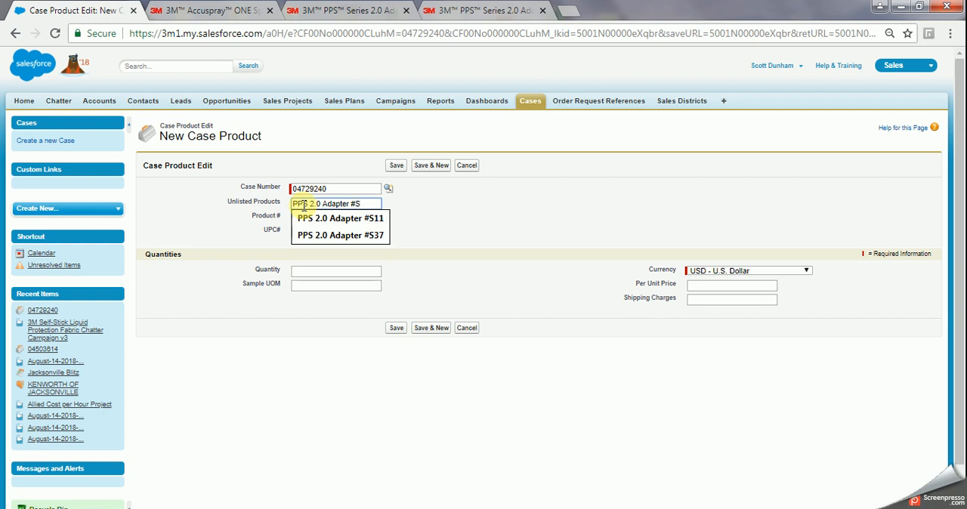
pyautogui.write('32')
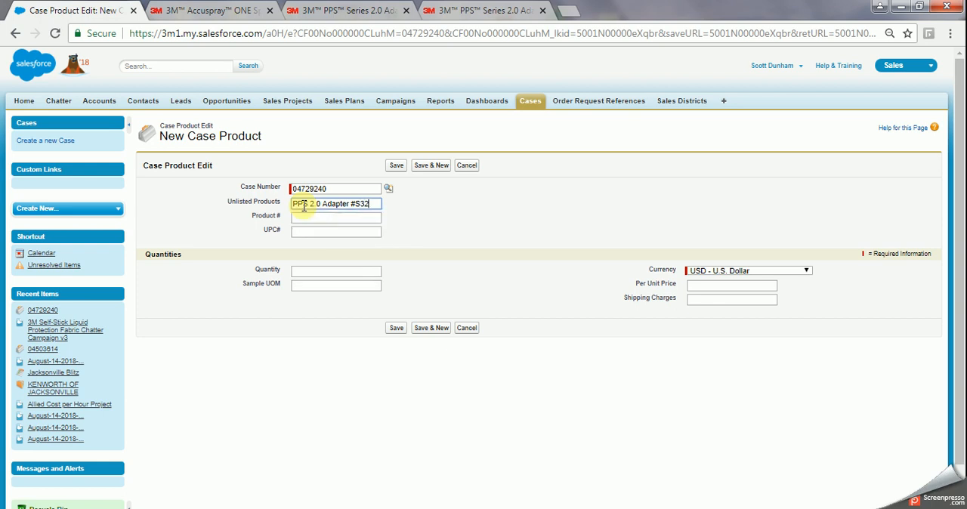
# Look up the S32 adapter's product number on its 3M product page and return to the new case product's empty product number field.
pyautogui.click(299, 218)
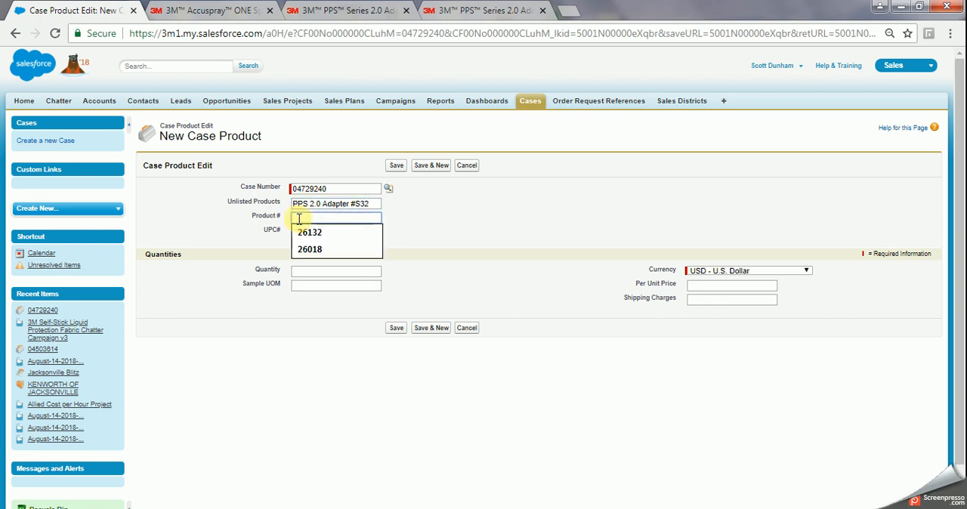
pyautogui.click(330, 12)
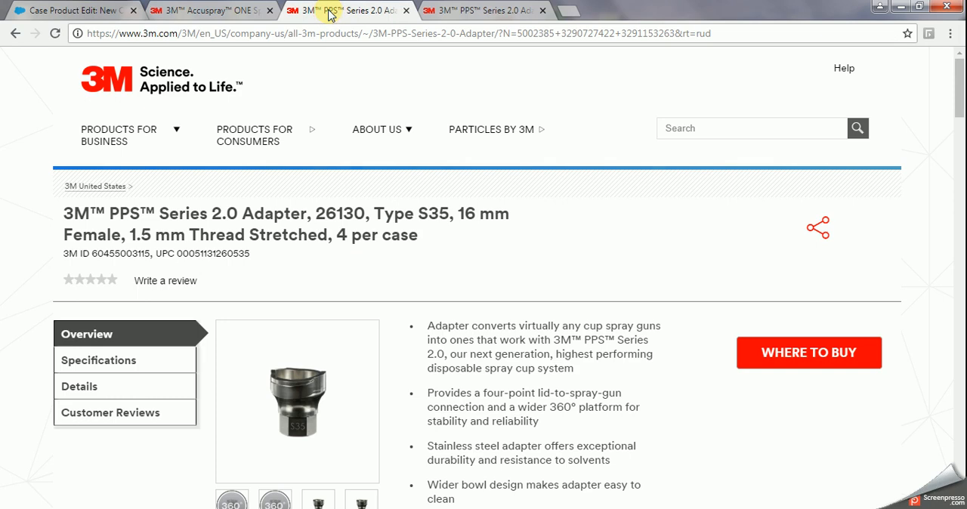
pyautogui.click(450, 11)
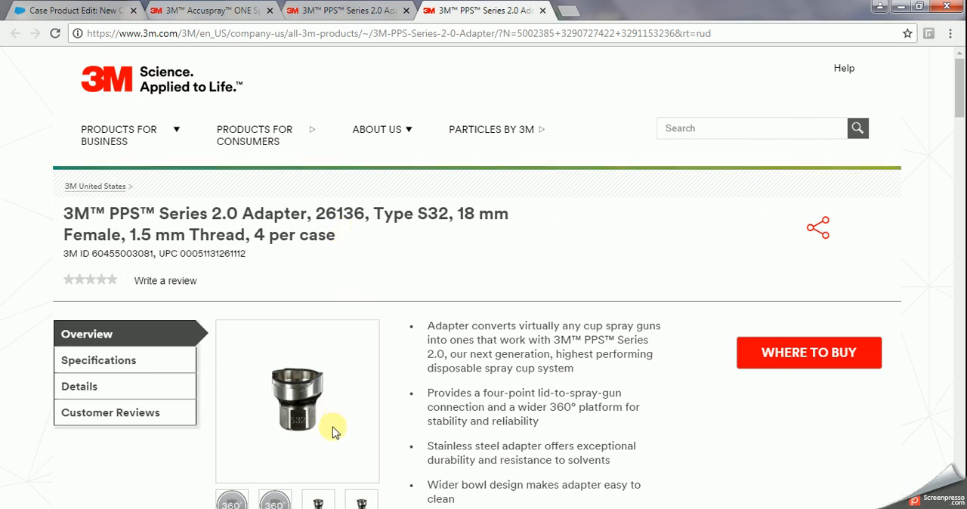
pyautogui.click(291, 508)
pyautogui.click(298, 508)
pyautogui.click(97, 12)
pyautogui.click(316, 218)
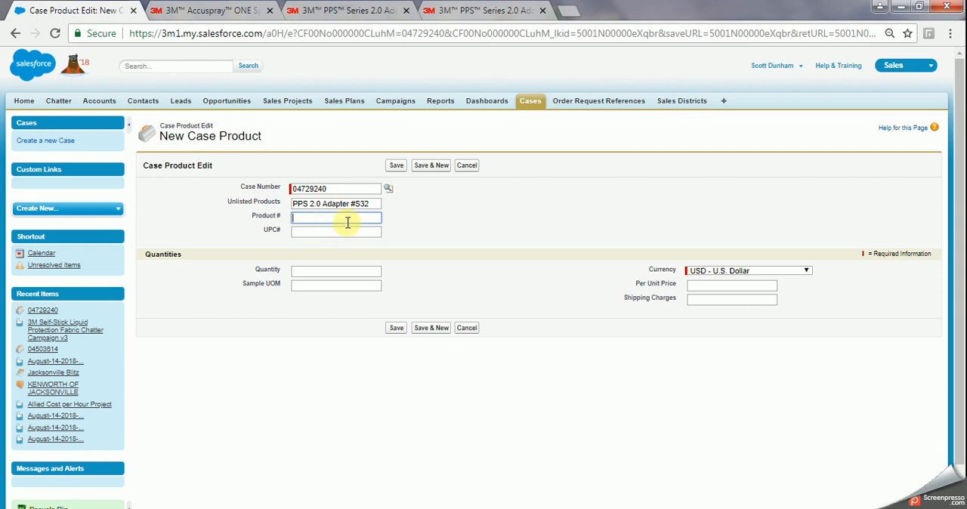
# Set the product number of the PPS 2.0 Adapter #S32 to 26136.
pyautogui.write('26')
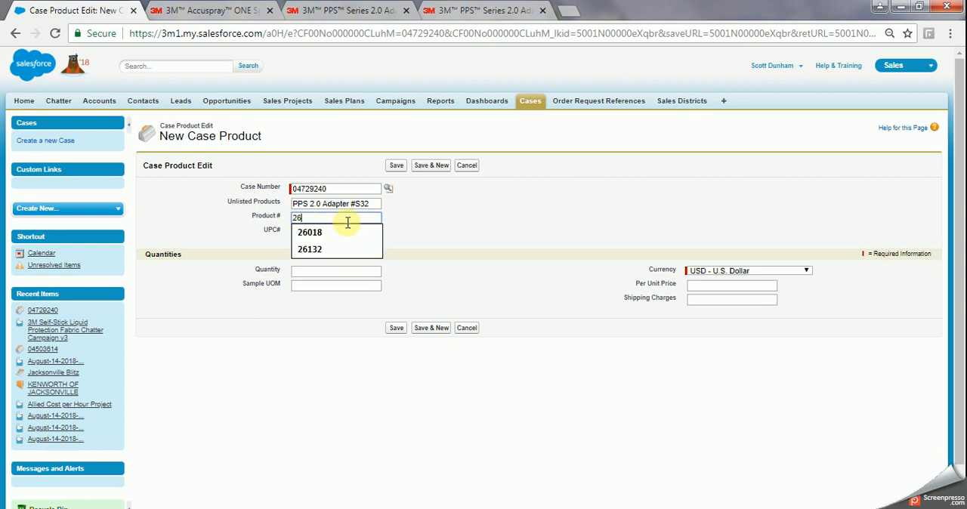
pyautogui.write('13')
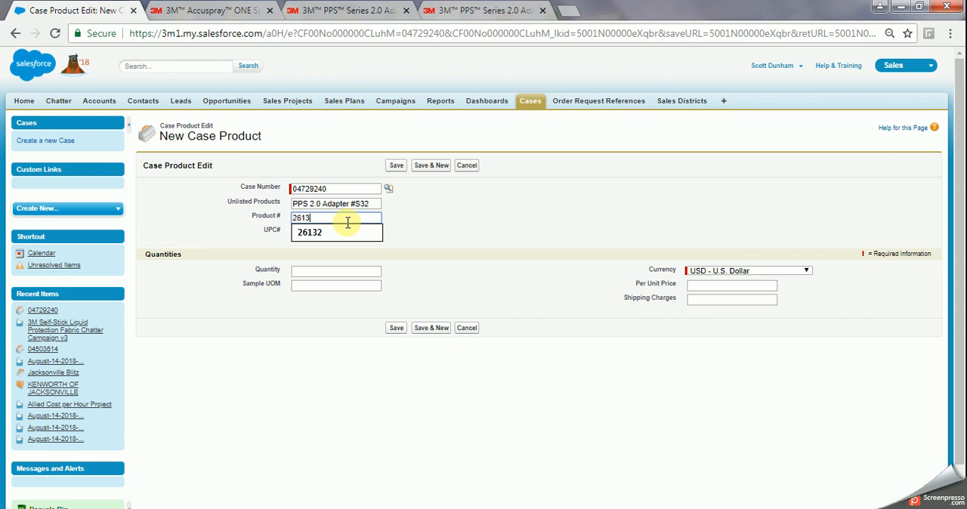
pyautogui.write('6')
pyautogui.click(344, 232)
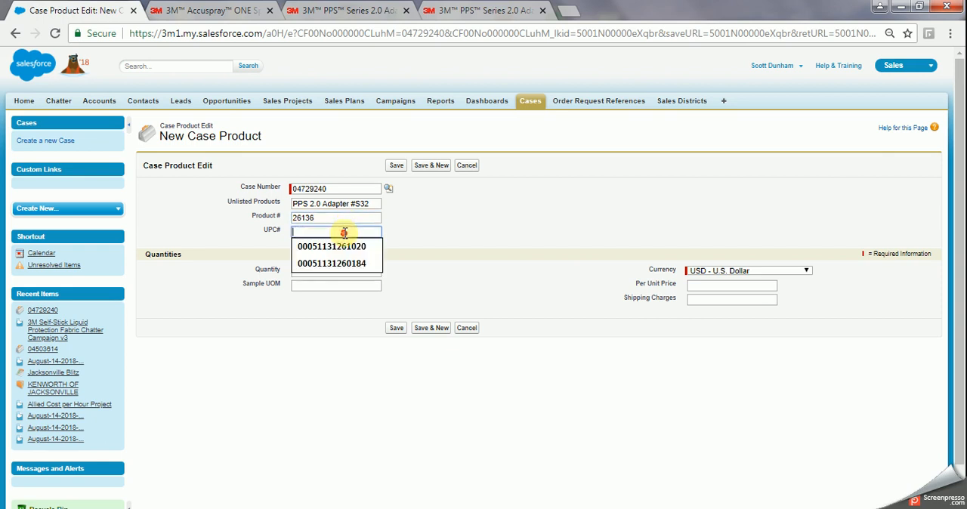
pyautogui.click(468, 10)
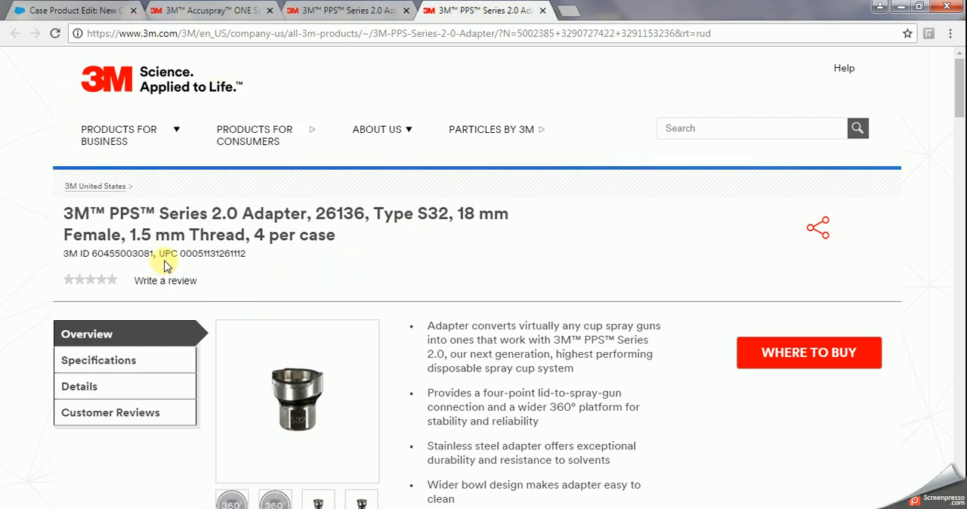
pyautogui.moveTo(181, 255); pyautogui.dragTo(253, 255)
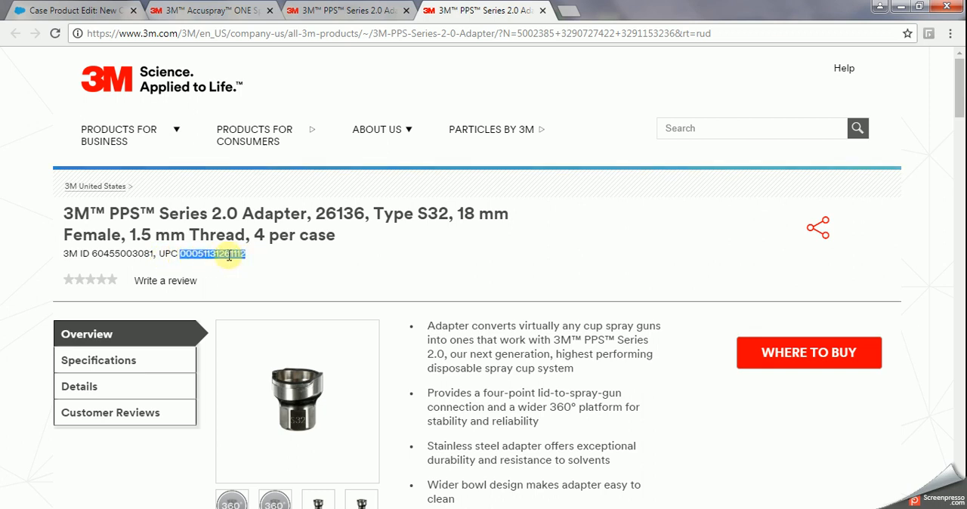
pyautogui.rightClick(229, 258)
pyautogui.click(252, 267)
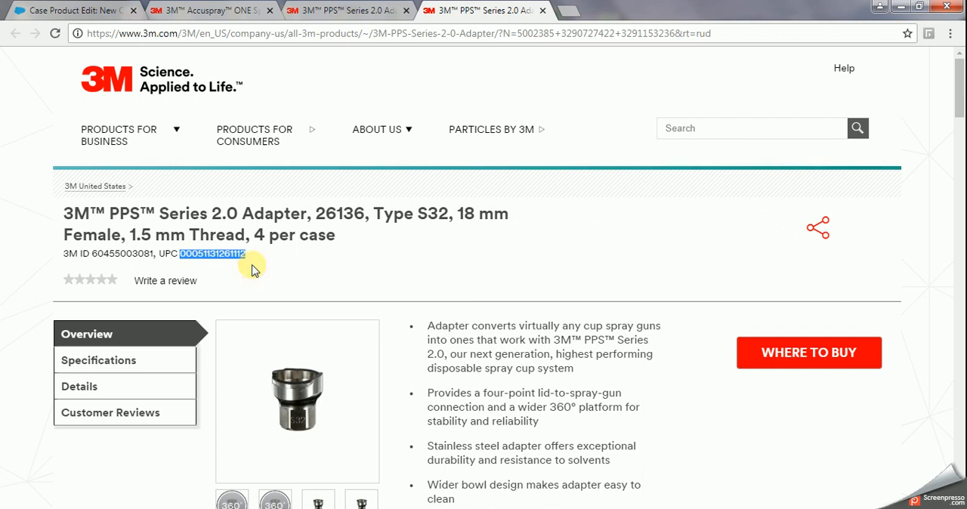
pyautogui.click(53, 10)
pyautogui.click(296, 233)
pyautogui.rightClick(296, 233)
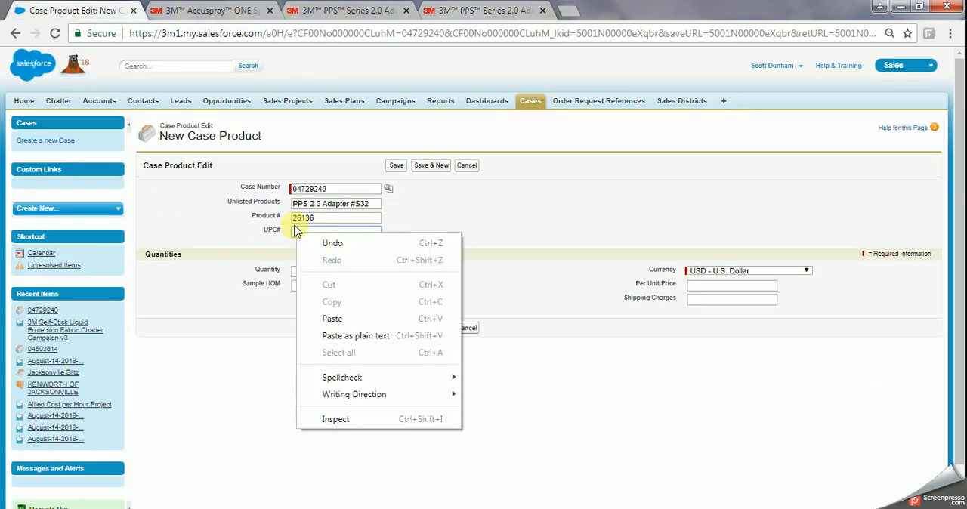
pyautogui.click(321, 319)
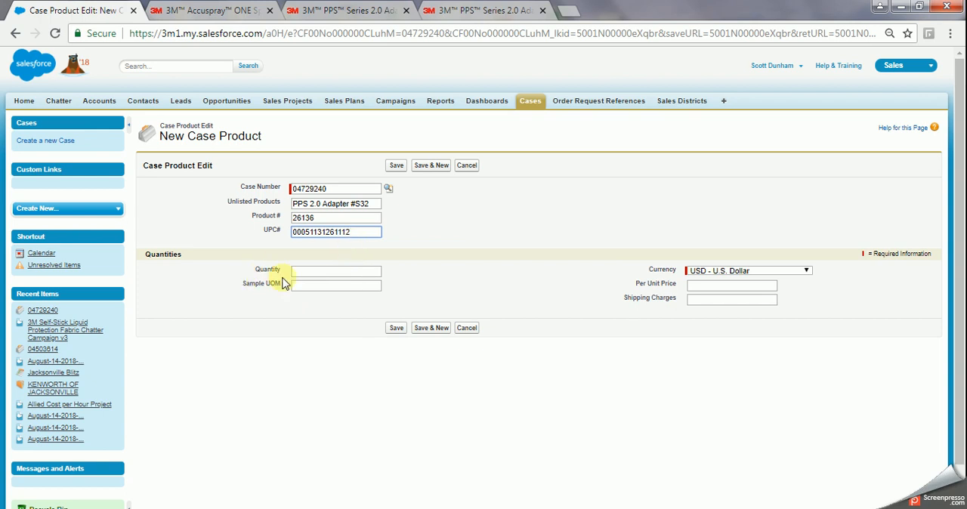
# Set the S32 adapter's quantity to 4 and its sample unit of measure to Case.
pyautogui.click(303, 276)
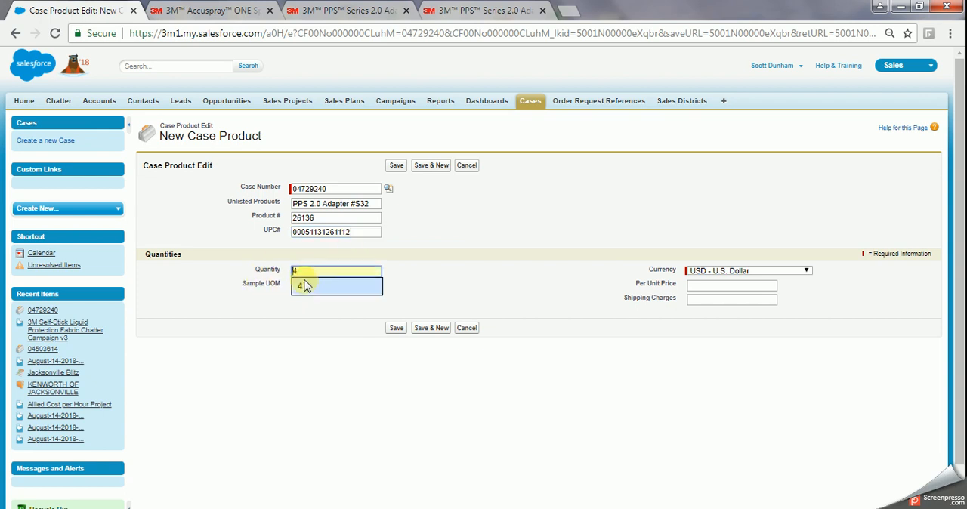
pyautogui.click(301, 288)
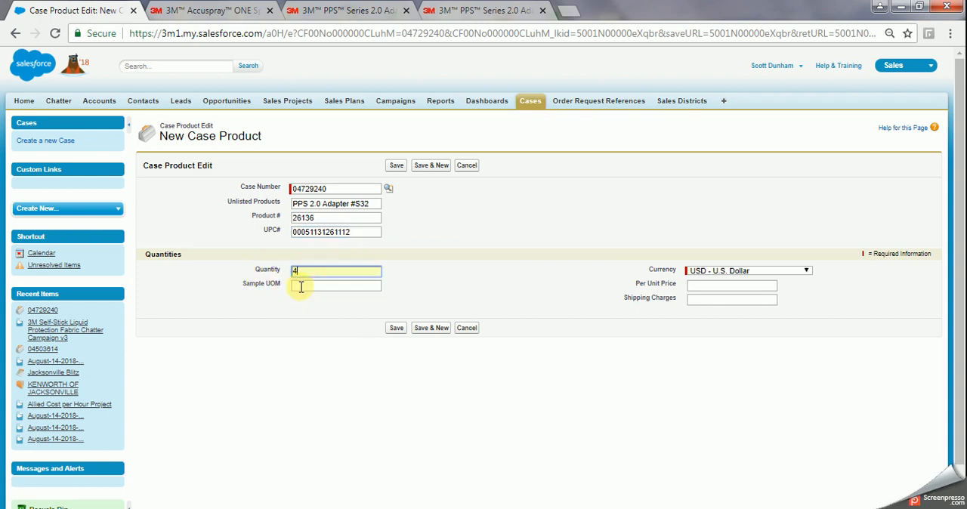
pyautogui.click(300, 287)
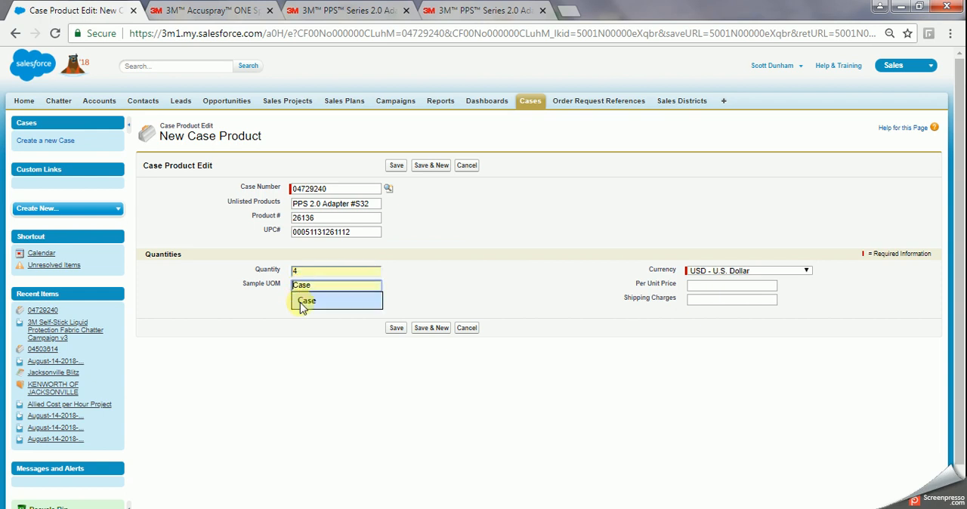
pyautogui.click(300, 300)
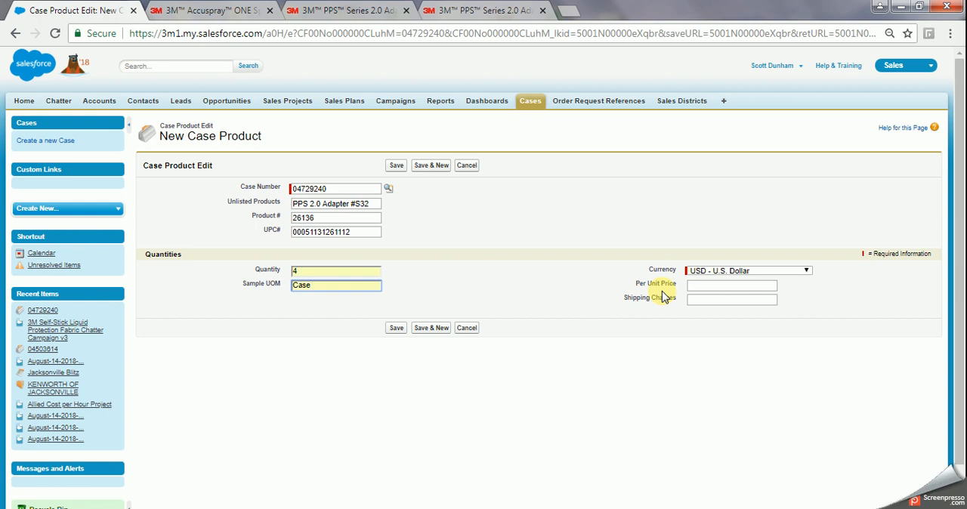
# Switch to the Excel price list and filter the UPC Part No. column by 26136 to look up the adapter's price.
pyautogui.click(282, 508)
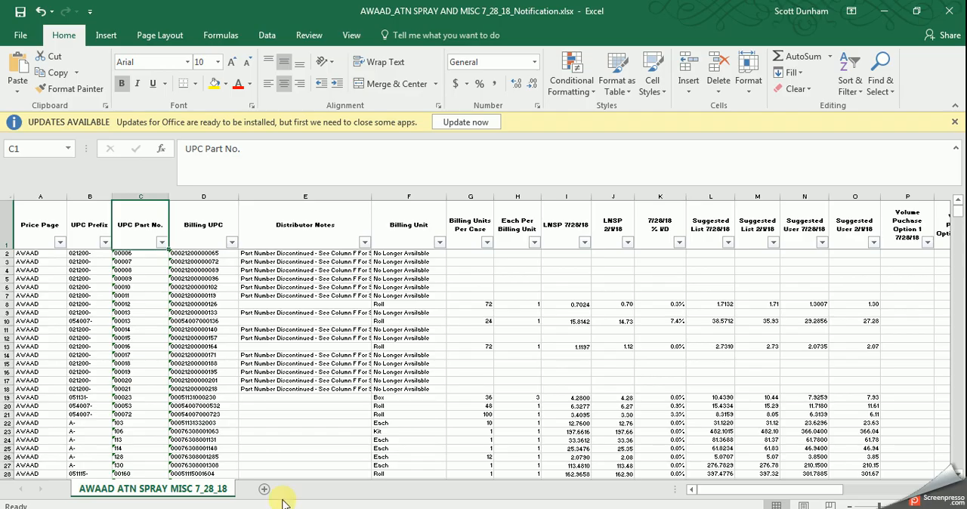
pyautogui.click(162, 242)
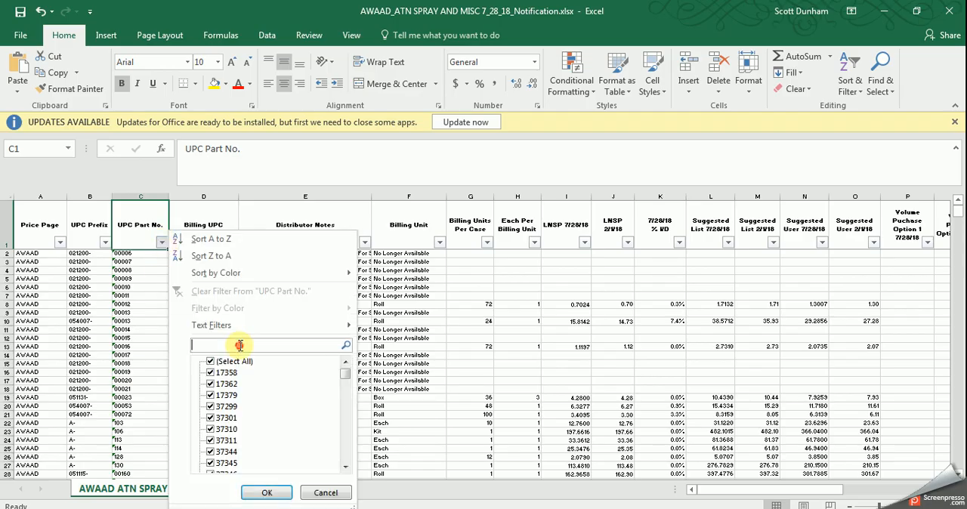
pyautogui.write('26136')
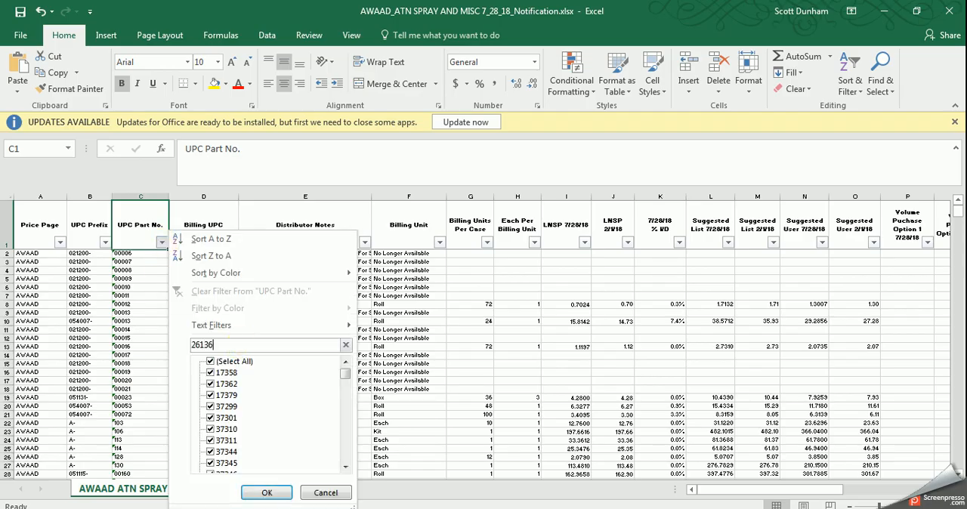
pyautogui.press('Return')
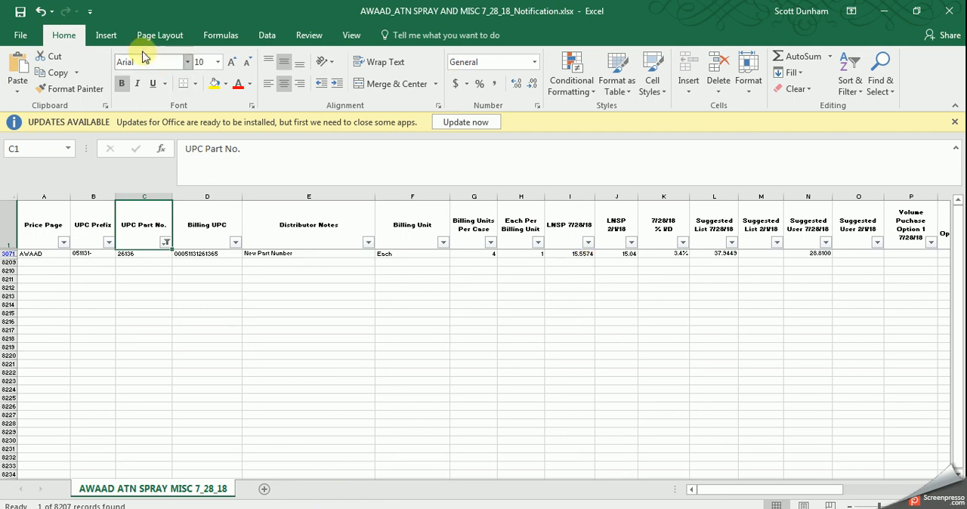
# Return to the Salesforce case product, set the S32 adapter's per unit price to 15.557, and save it to the case.
pyautogui.hotkey('alt', 'Tab')
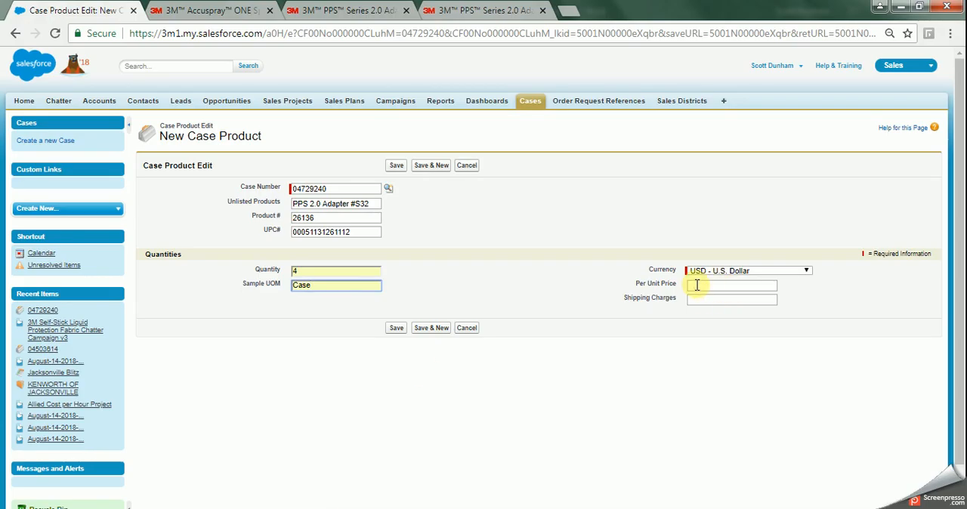
pyautogui.click(696, 284)
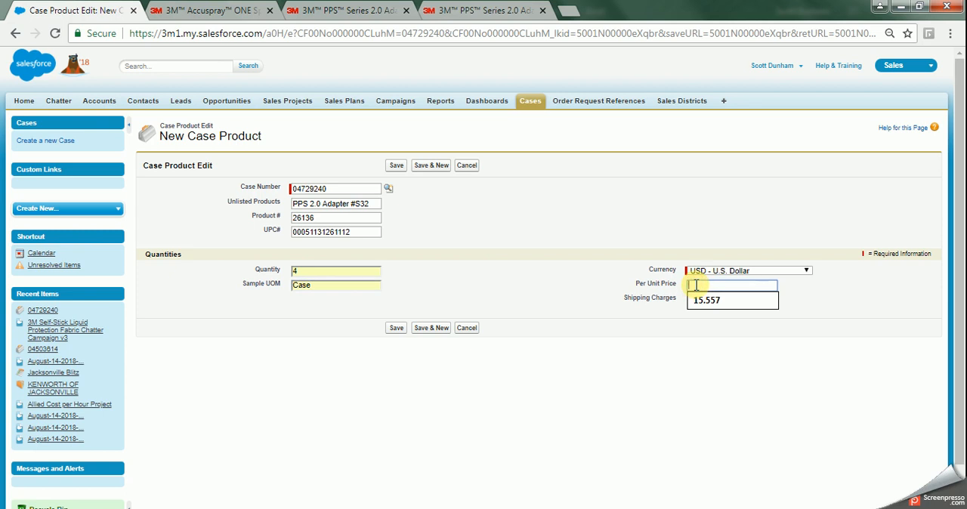
pyautogui.click(695, 299)
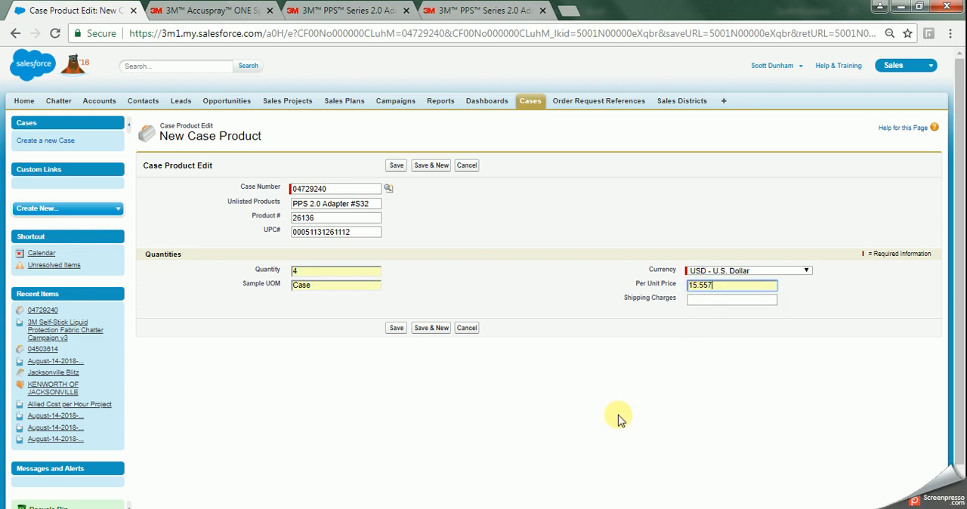
pyautogui.click(394, 328)
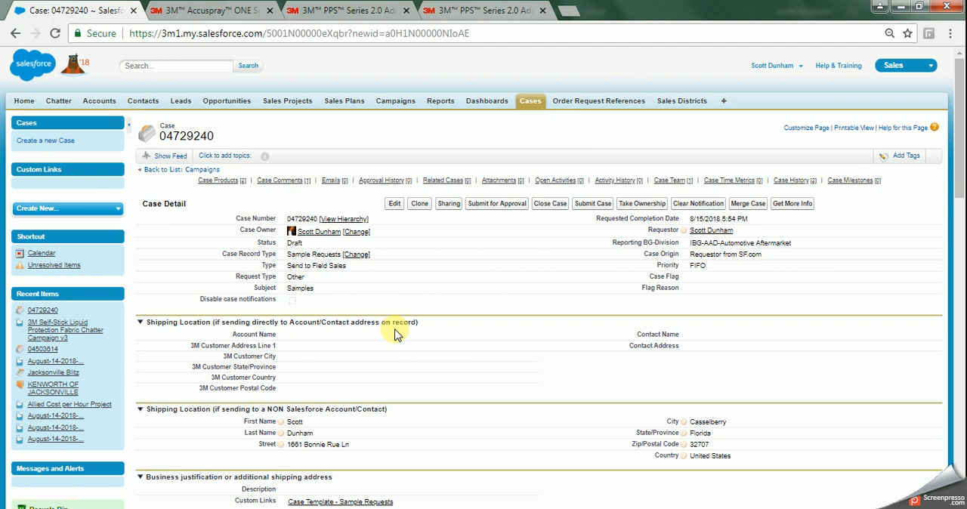
# Start adding another unlisted product to the case and name it PPS 2.0 Adapter #S35.
pyautogui.moveTo(204, 186)
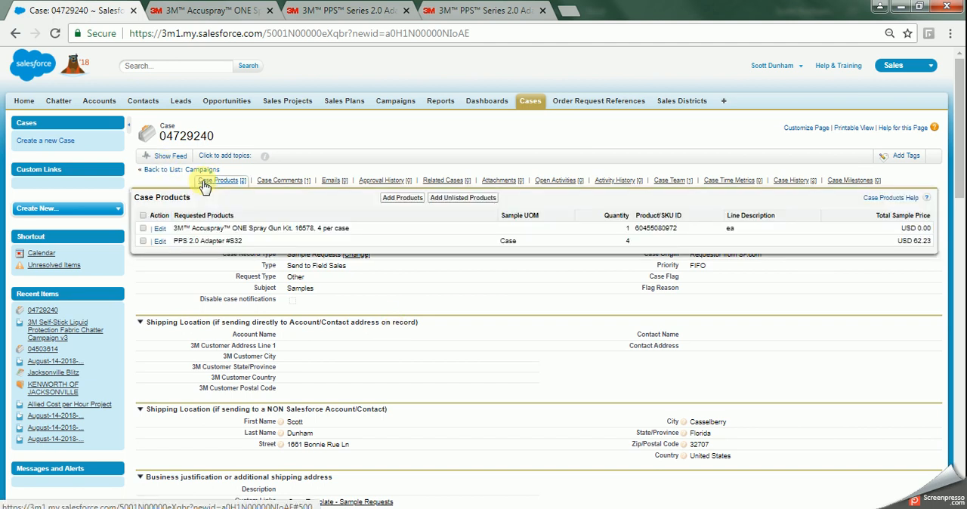
pyautogui.click(460, 200)
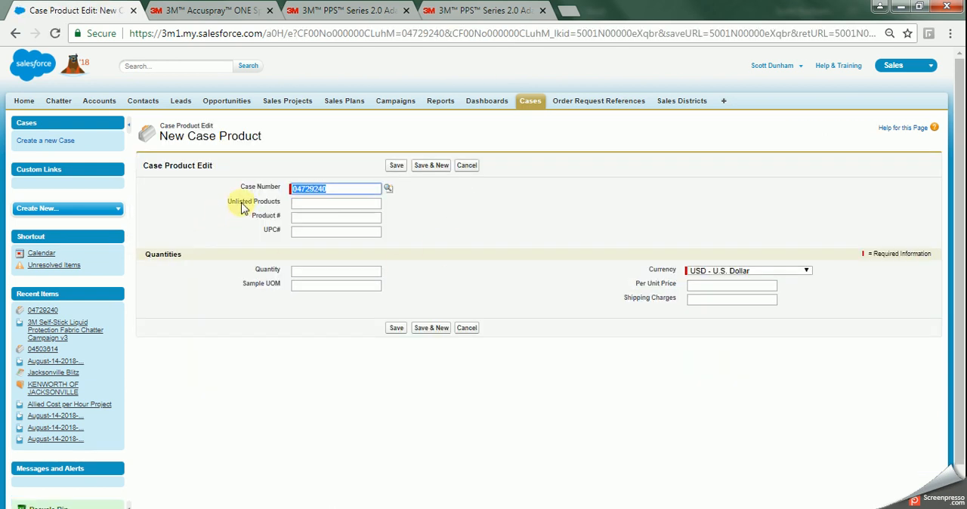
pyautogui.click(300, 205)
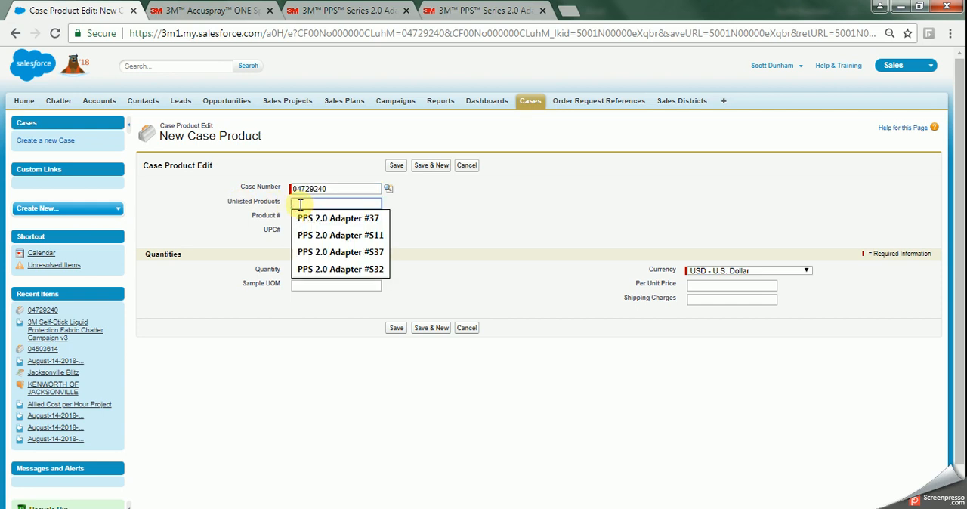
pyautogui.write('PPS 2.0 Adapter #S')
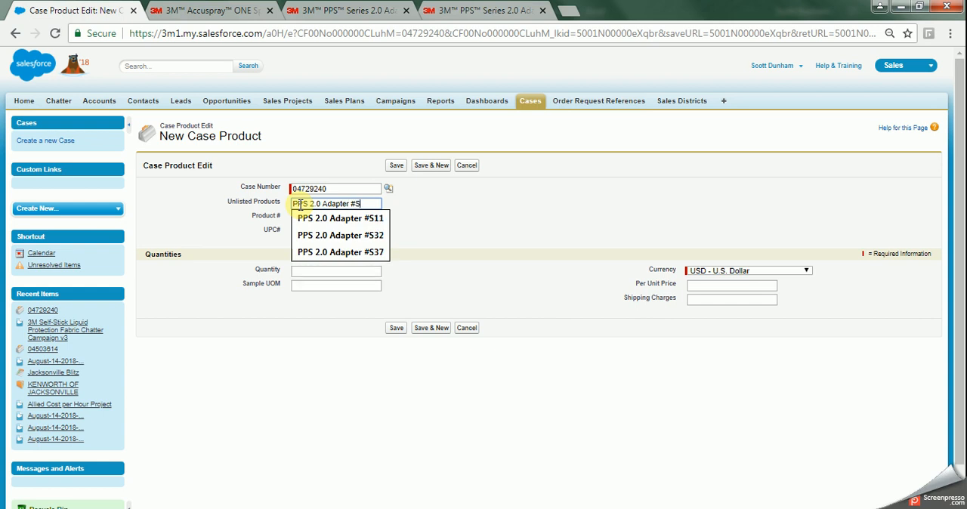
pyautogui.write('35')
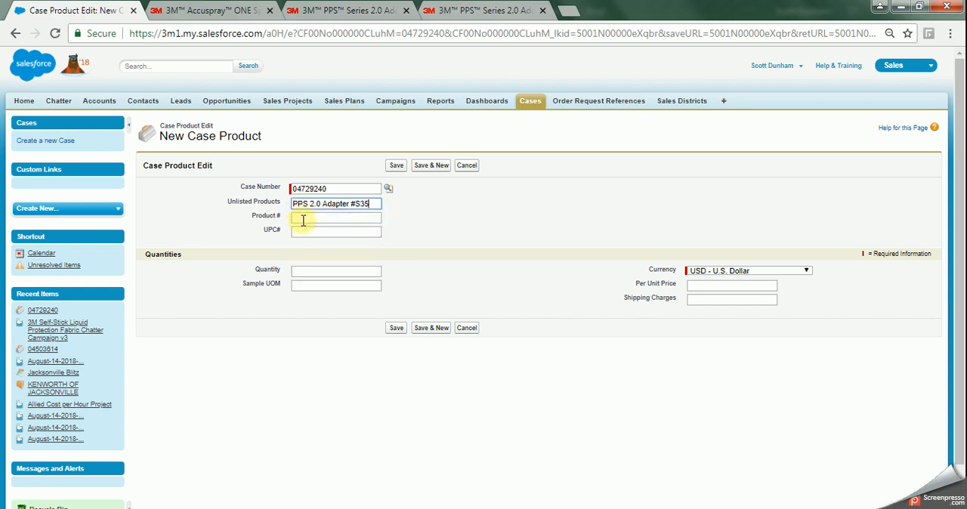
# Set the product number of the PPS 2.0 Adapter #S35 to 26130.
pyautogui.click(304, 218)
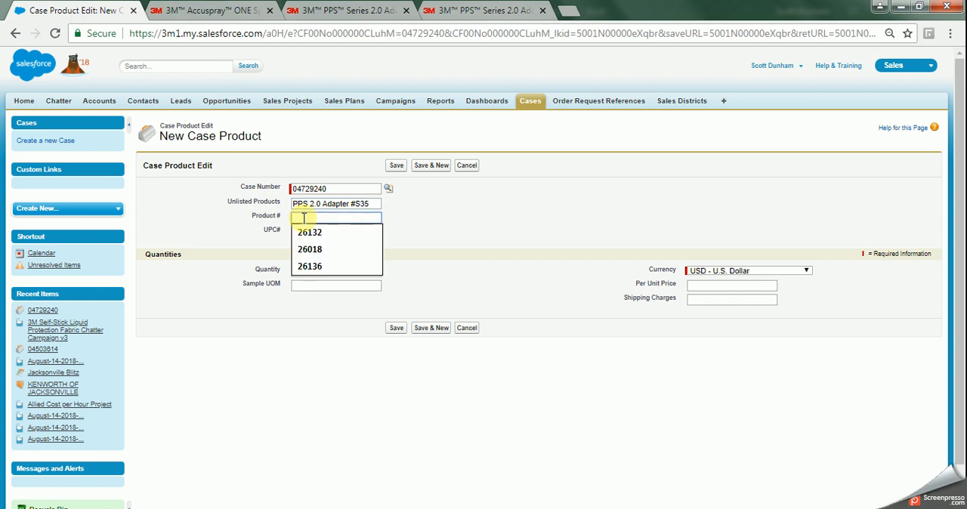
pyautogui.write('26130')
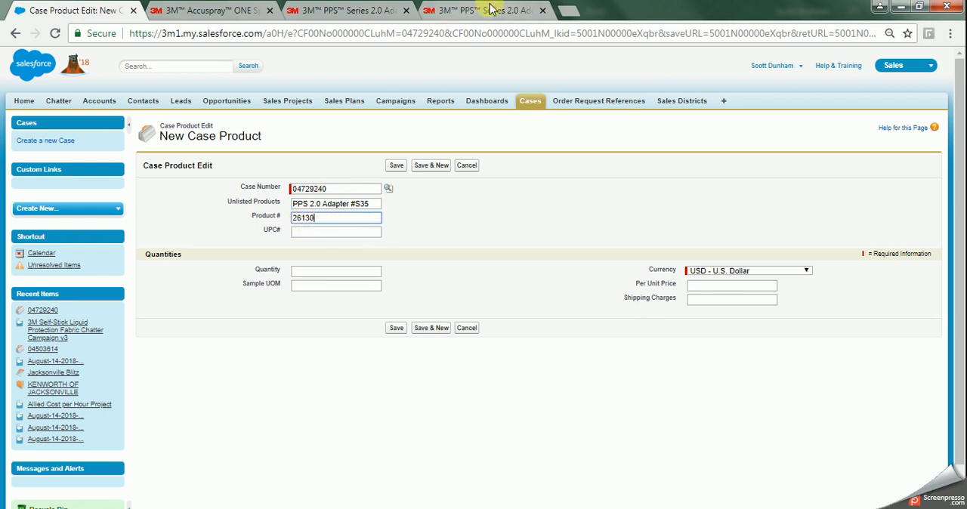
pyautogui.click(387, 11)
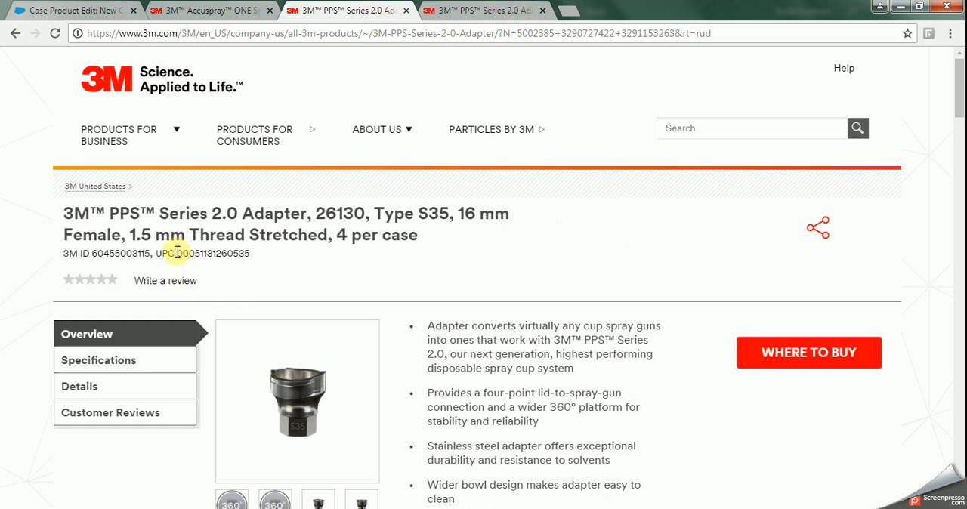
pyautogui.moveTo(181, 256); pyautogui.dragTo(254, 257)
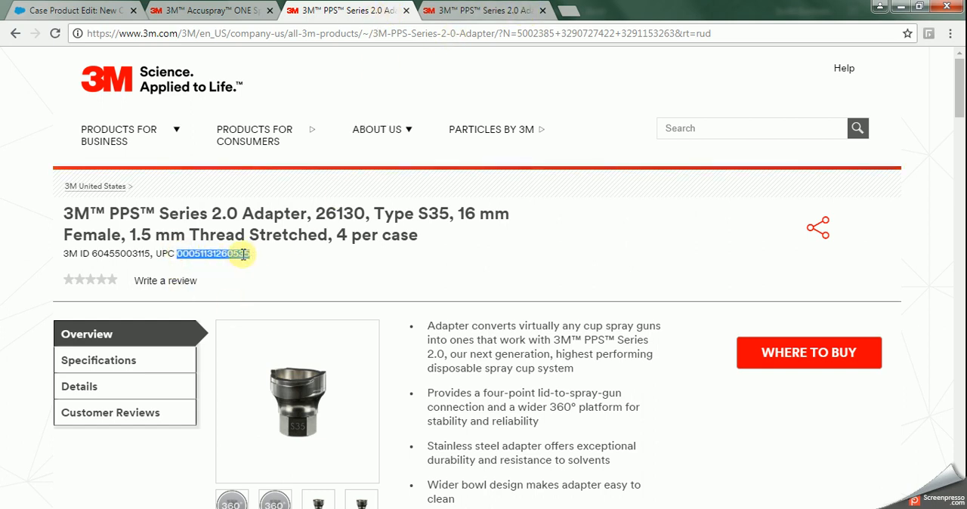
pyautogui.rightClick(230, 257)
pyautogui.click(257, 265)
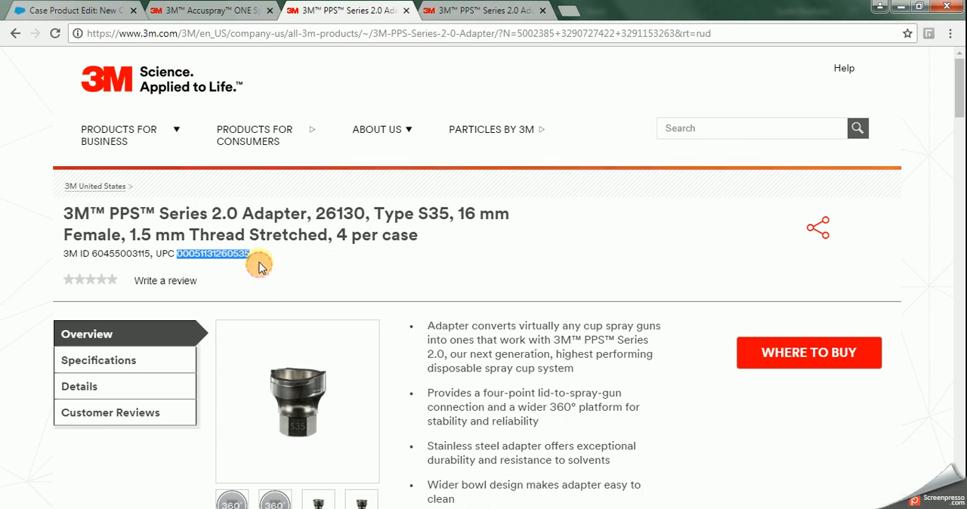
pyautogui.click(68, 11)
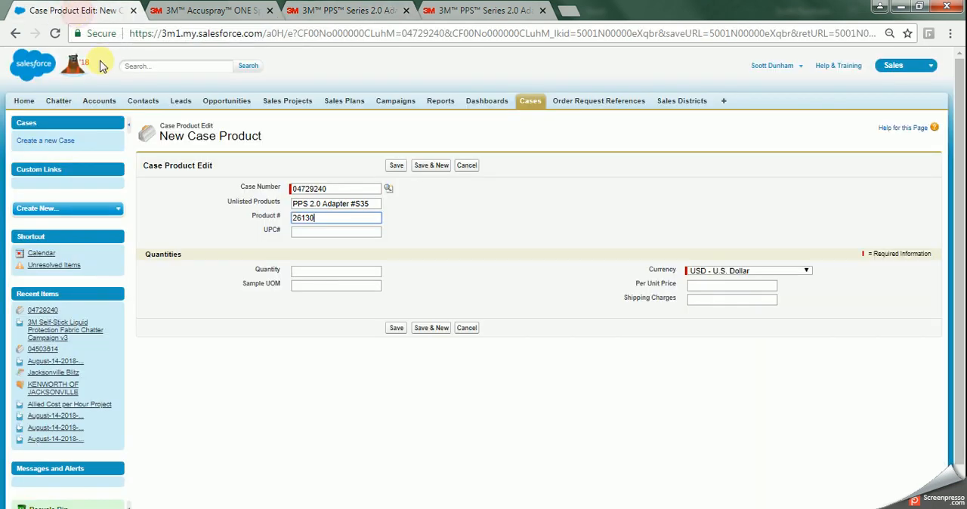
pyautogui.click(304, 232)
pyautogui.rightClick(361, 233)
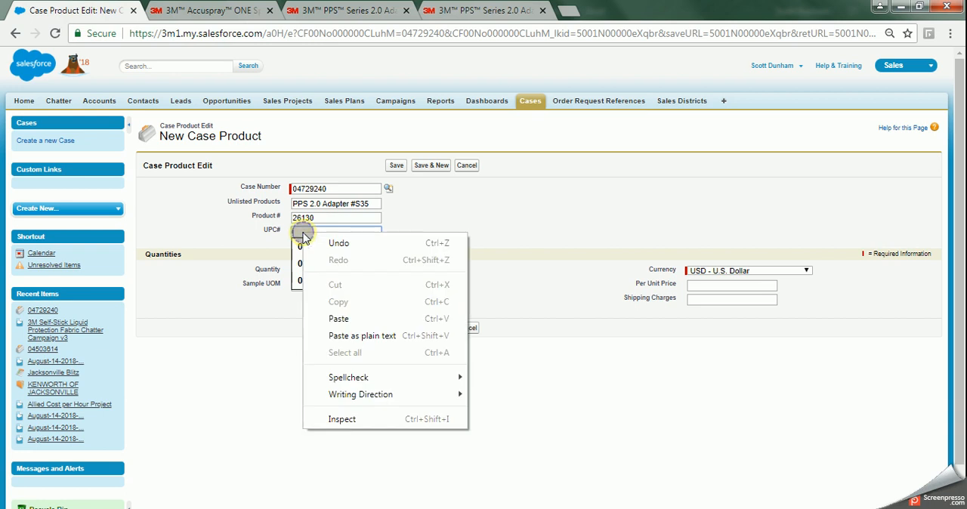
pyautogui.click(394, 316)
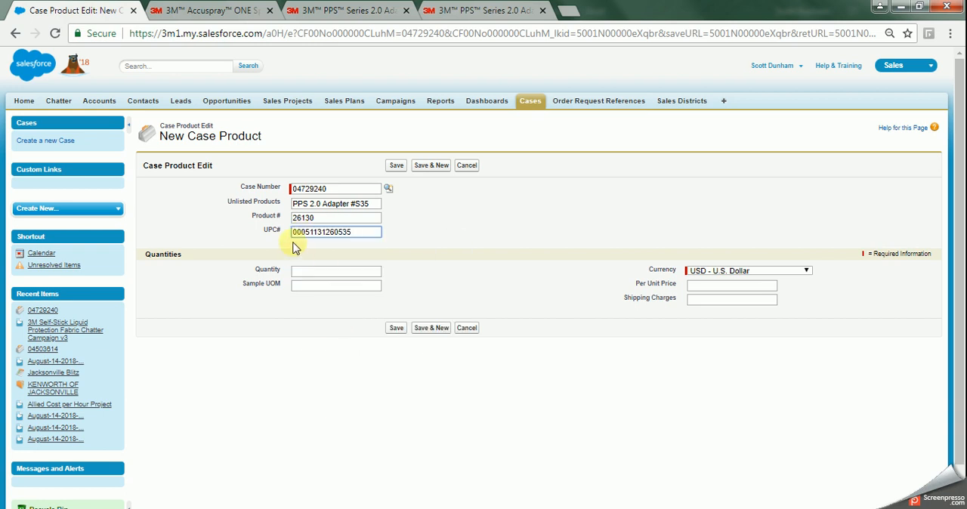
# Set the S35 adapter's quantity to 4 and its sample unit of measure to Case.
pyautogui.click(329, 272)
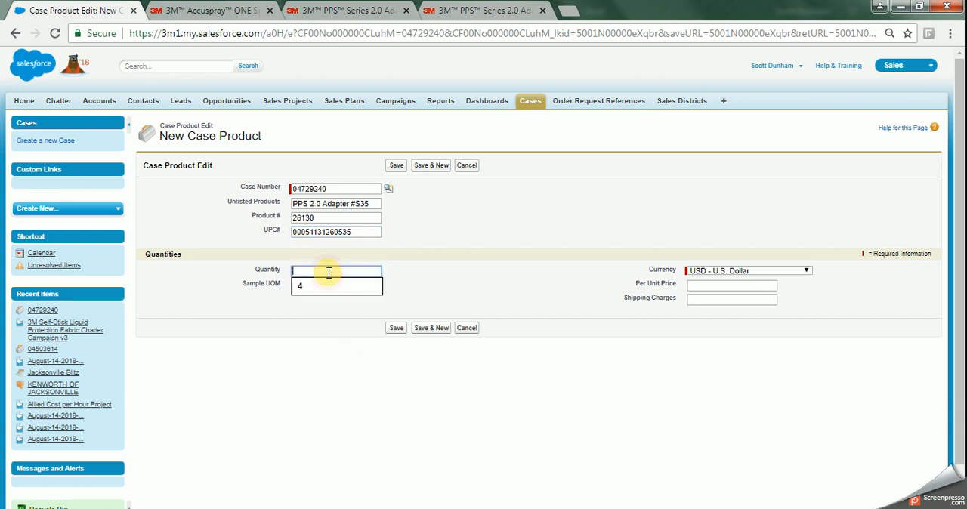
pyautogui.click(300, 291)
pyautogui.click(309, 286)
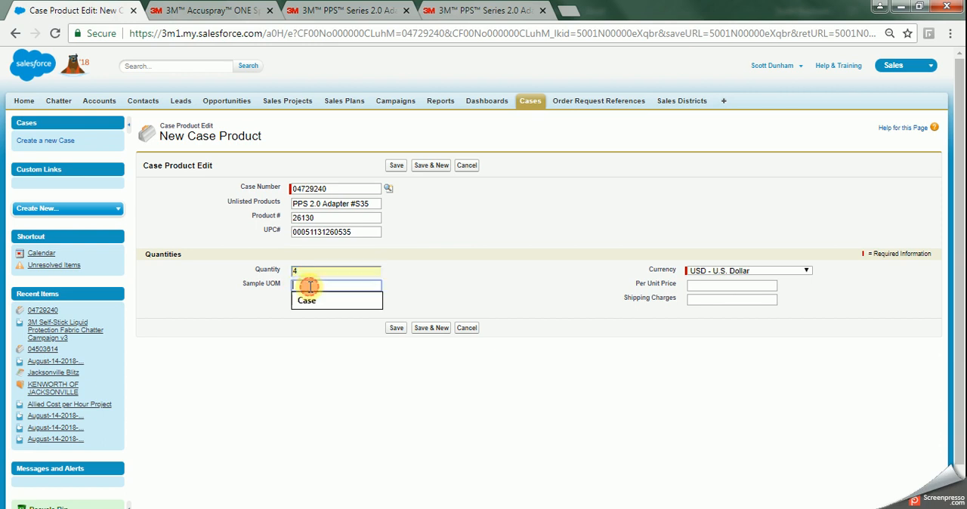
# Set the S35 adapter's per unit price to 15.557 and save the case product.
pyautogui.click(699, 285)
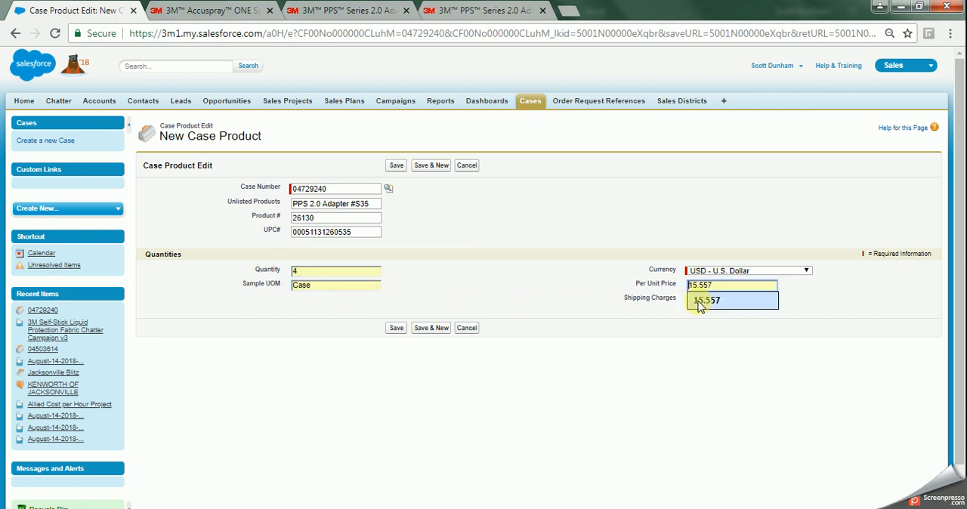
pyautogui.click(699, 300)
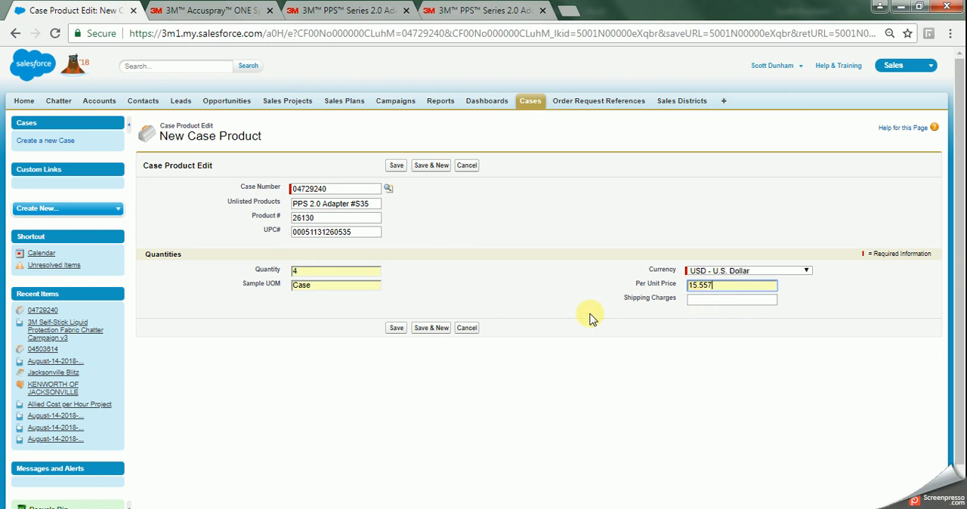
pyautogui.click(396, 165)
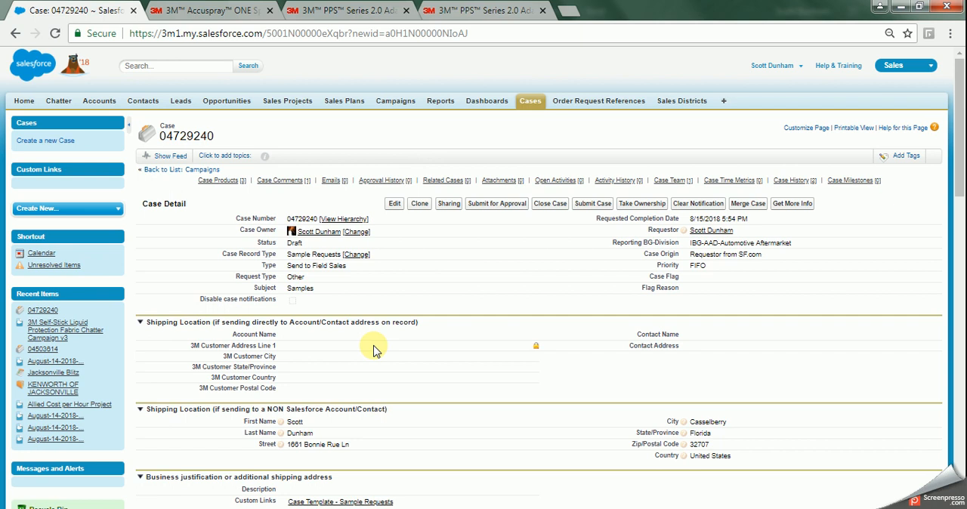
# Review the sample request's details, case products and comments, and submit the case.
pyautogui.moveTo(222, 185)
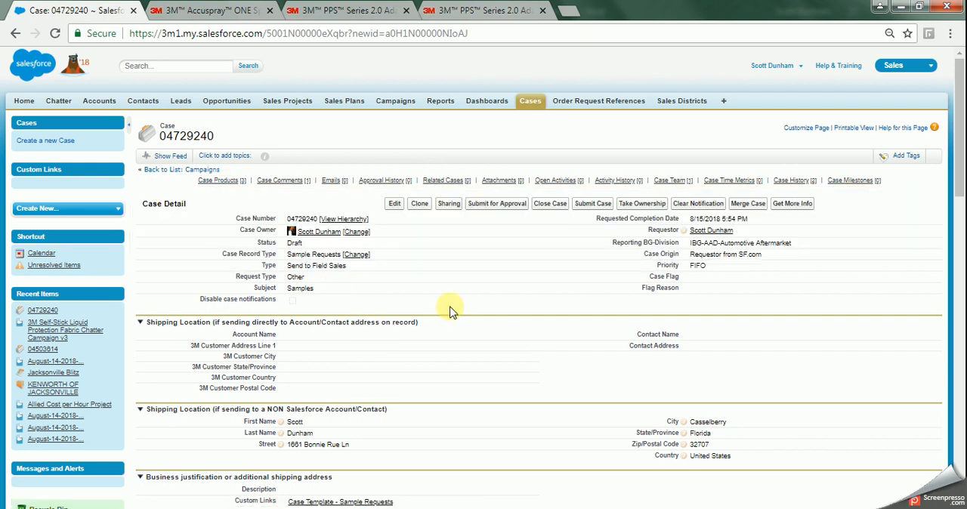
pyautogui.scroll(-3, 416, 335)
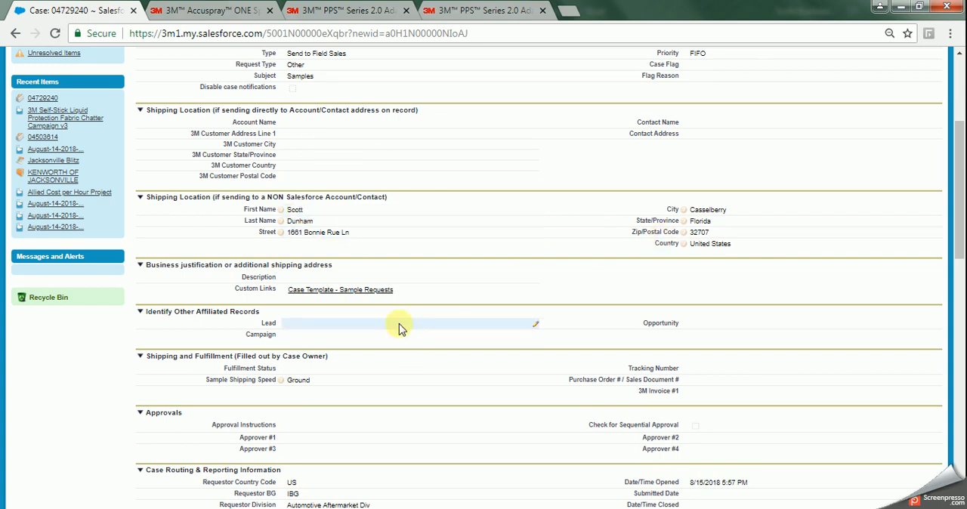
pyautogui.scroll(-5, 408, 357)
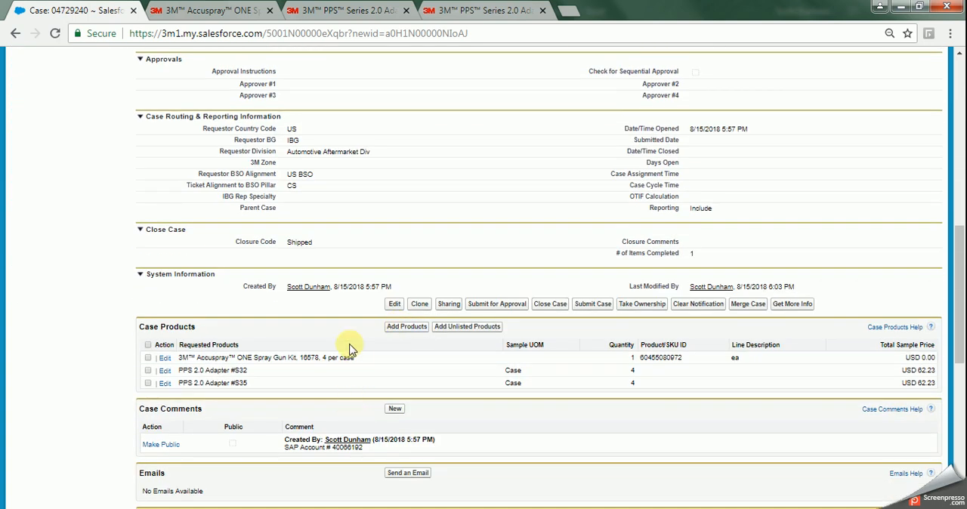
pyautogui.scroll(-2, 349, 349)
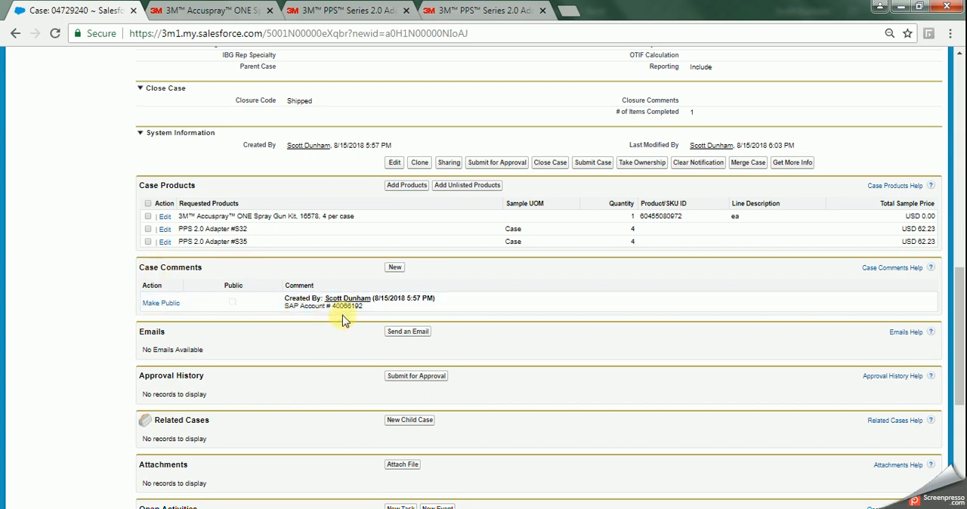
pyautogui.scroll(9, 342, 320)
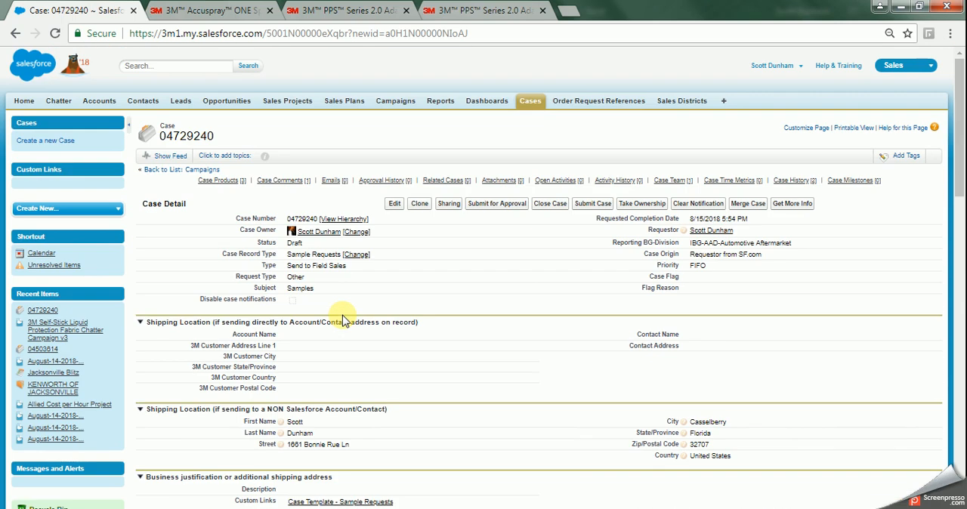
pyautogui.click(591, 205)
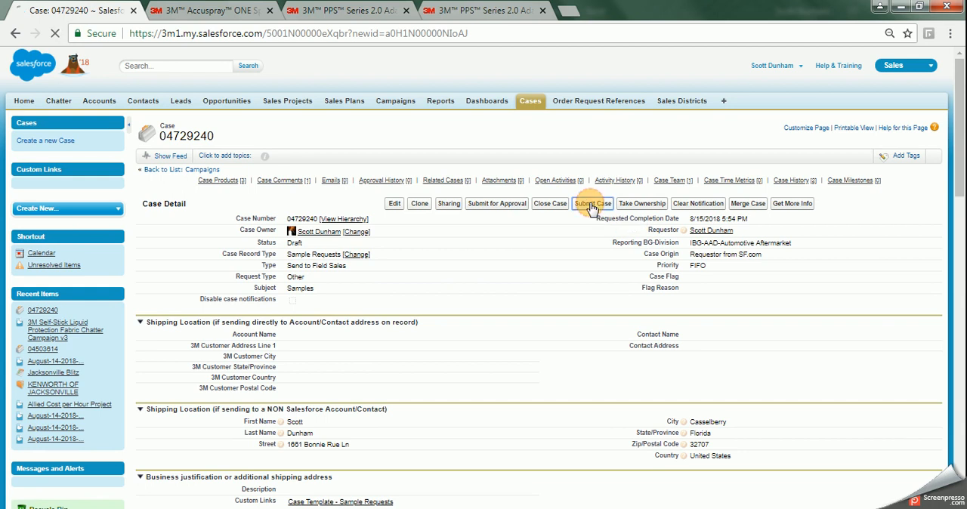